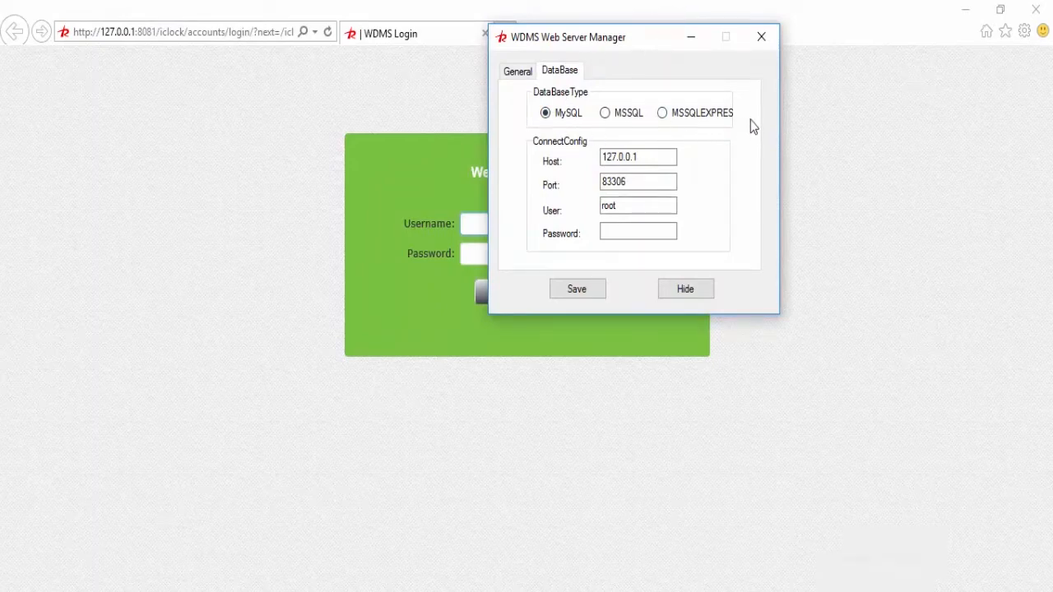
Step: Confirm the web server runs on port 8081, then hide the manager to reveal the WDMS login page
click(519, 71)
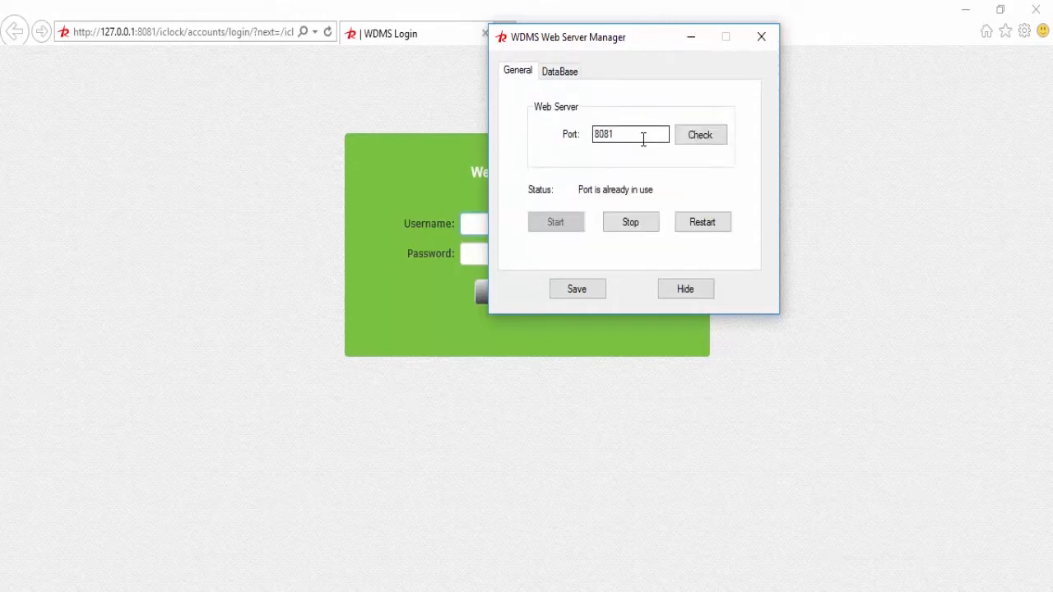
click(693, 37)
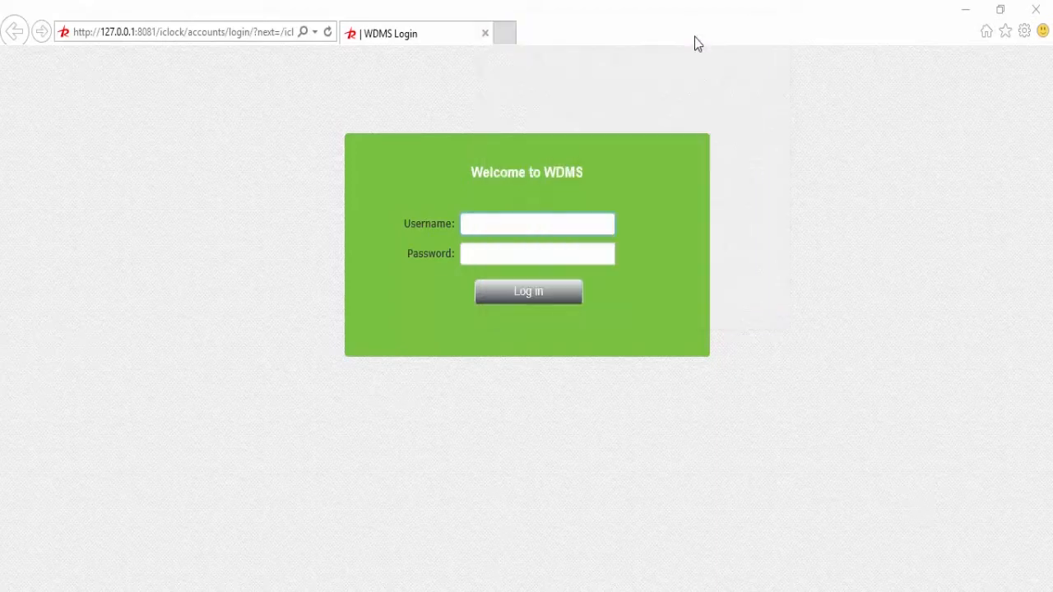
Step: Log in to WDMS with the administrator username and password
click(500, 218)
text(admin)
key(Tab)
text(admin)
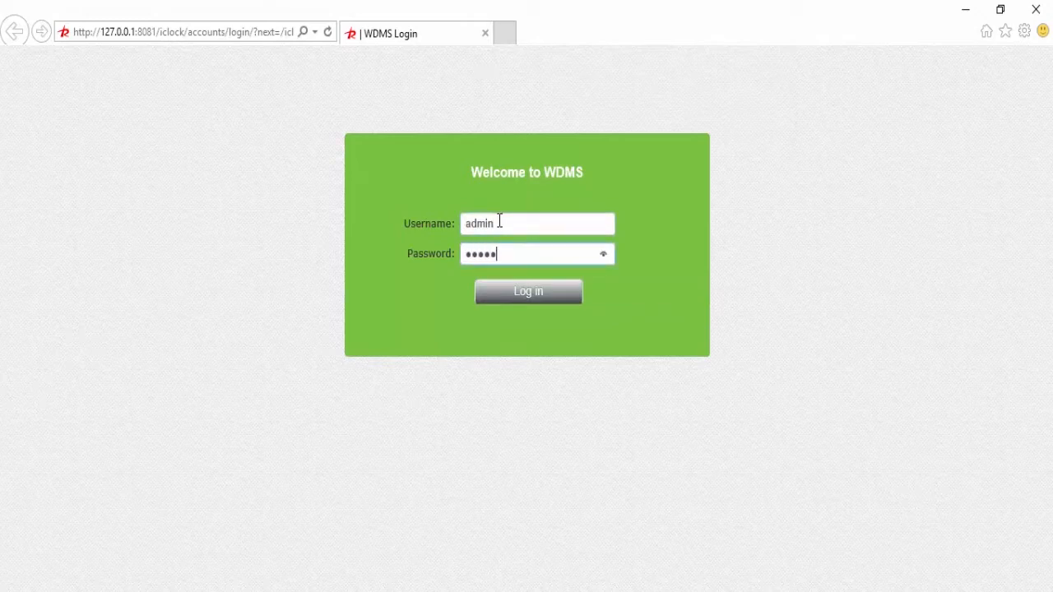
click(507, 293)
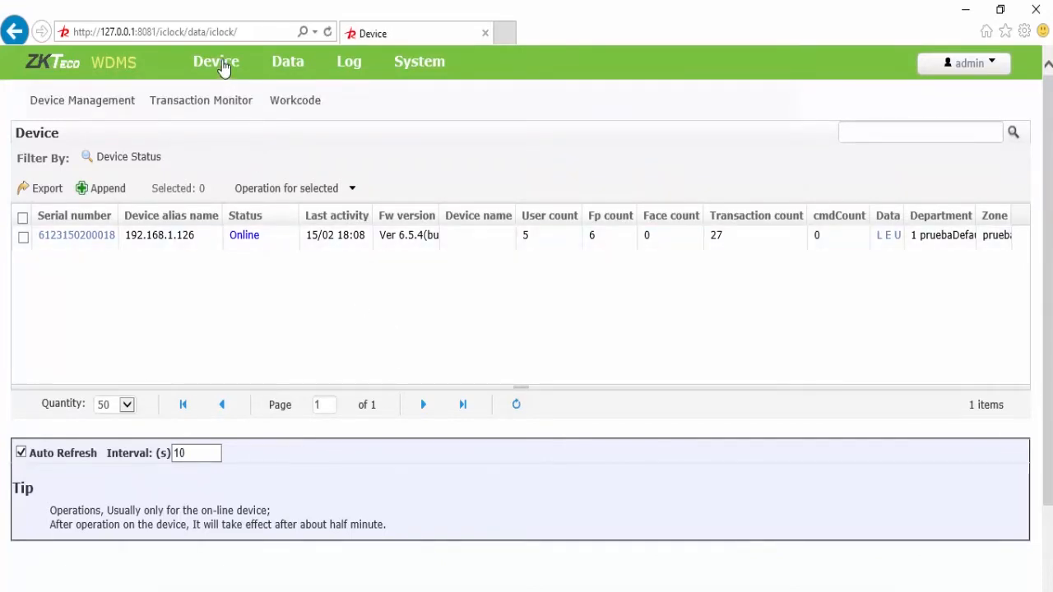
mouse_move(278, 63)
mouse_move(218, 69)
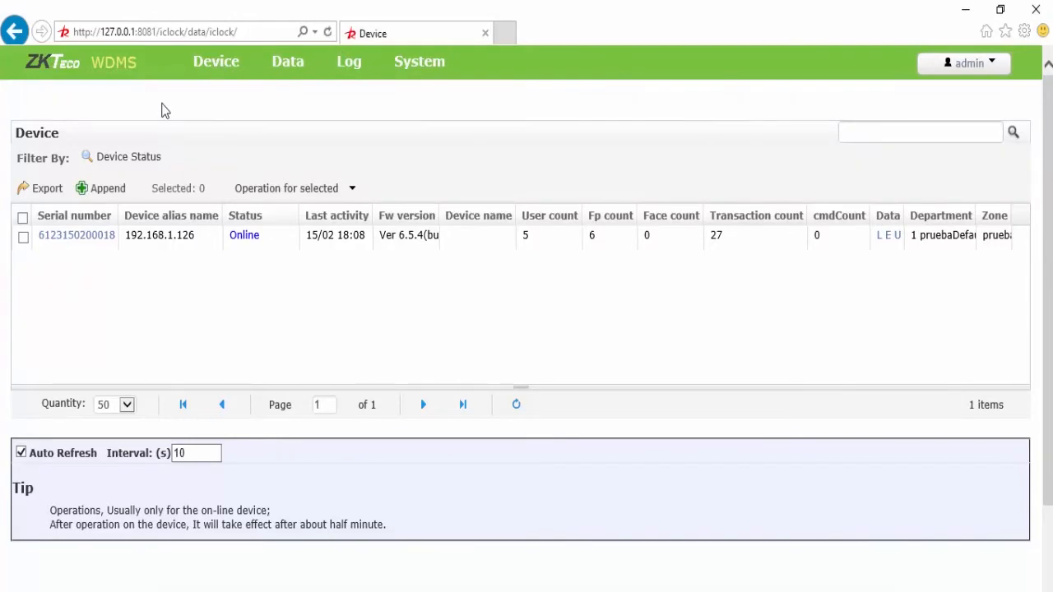
click(33, 108)
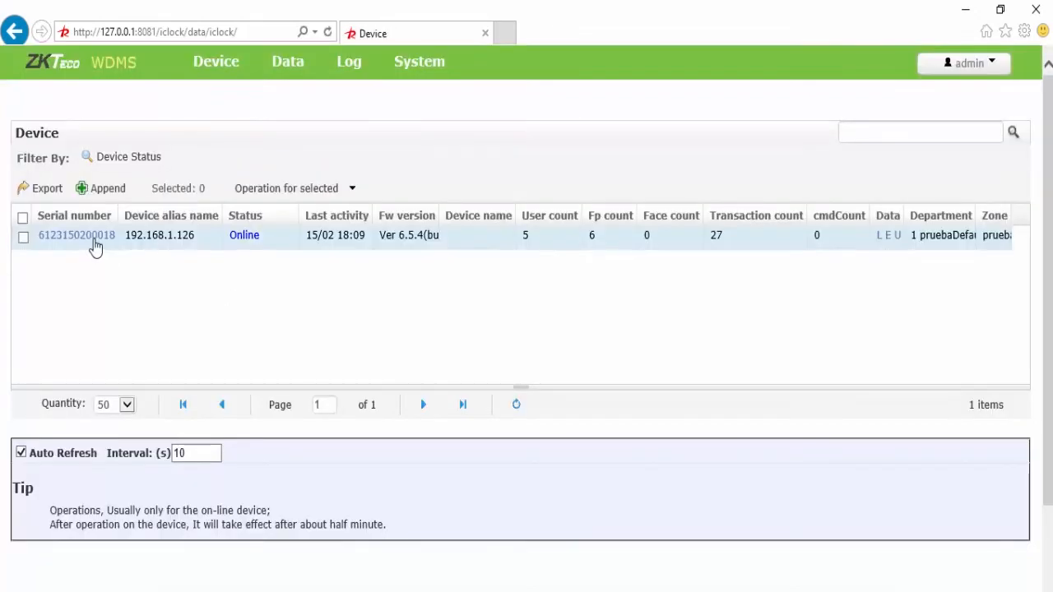
Step: Open device 192.168.1.126's detail form, inspect its serial number and alias, then return to the Device list
click(79, 237)
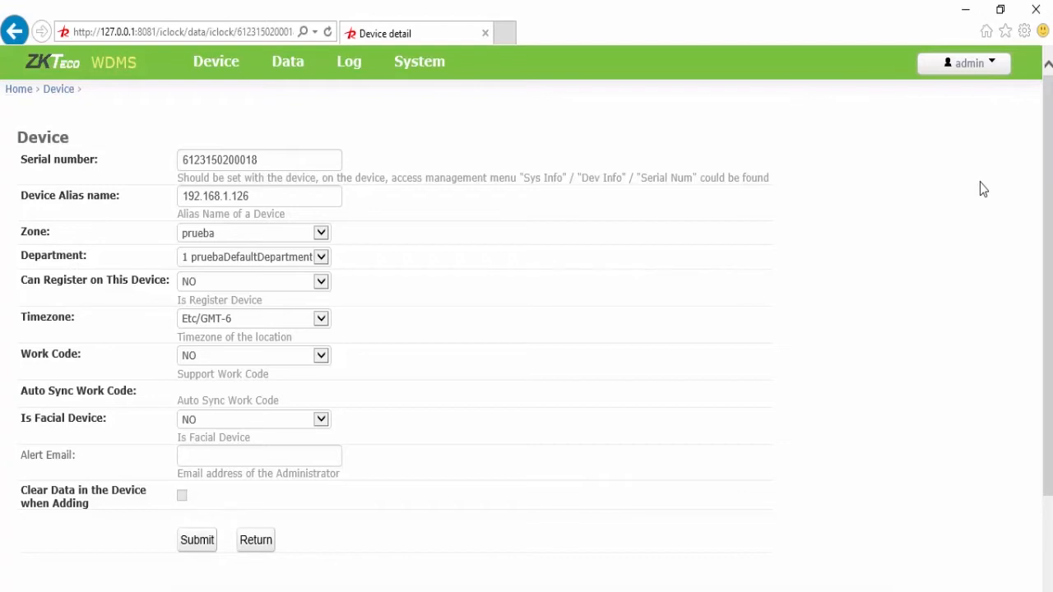
click(316, 162)
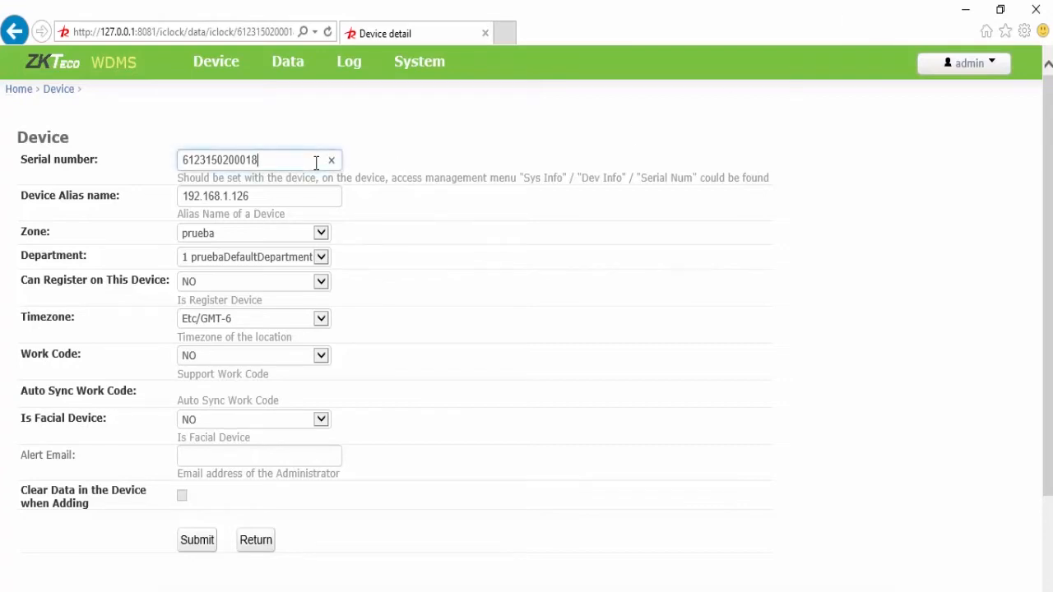
click(293, 197)
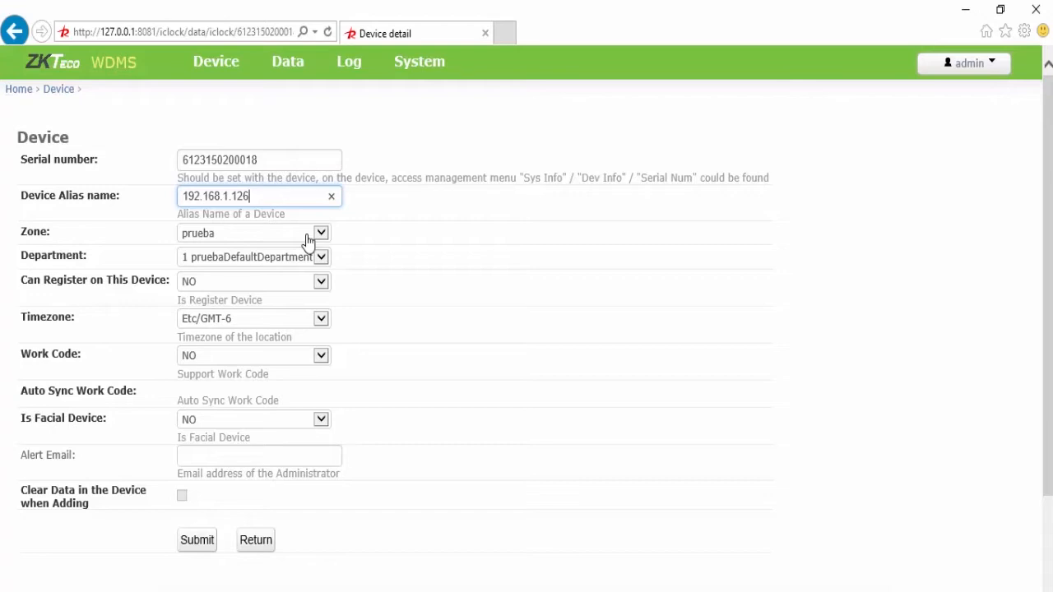
mouse_move(206, 64)
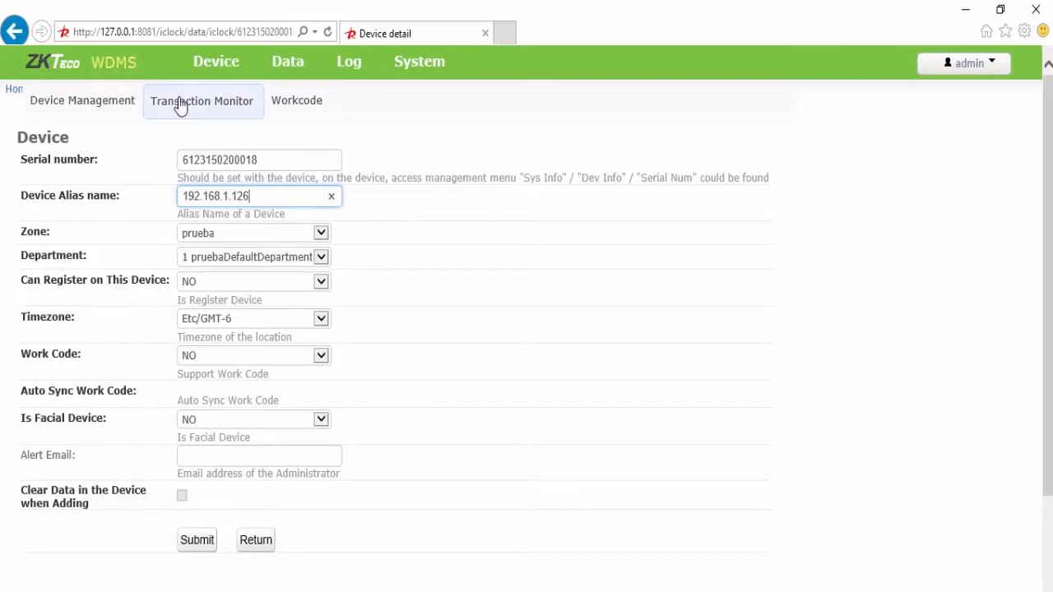
click(112, 110)
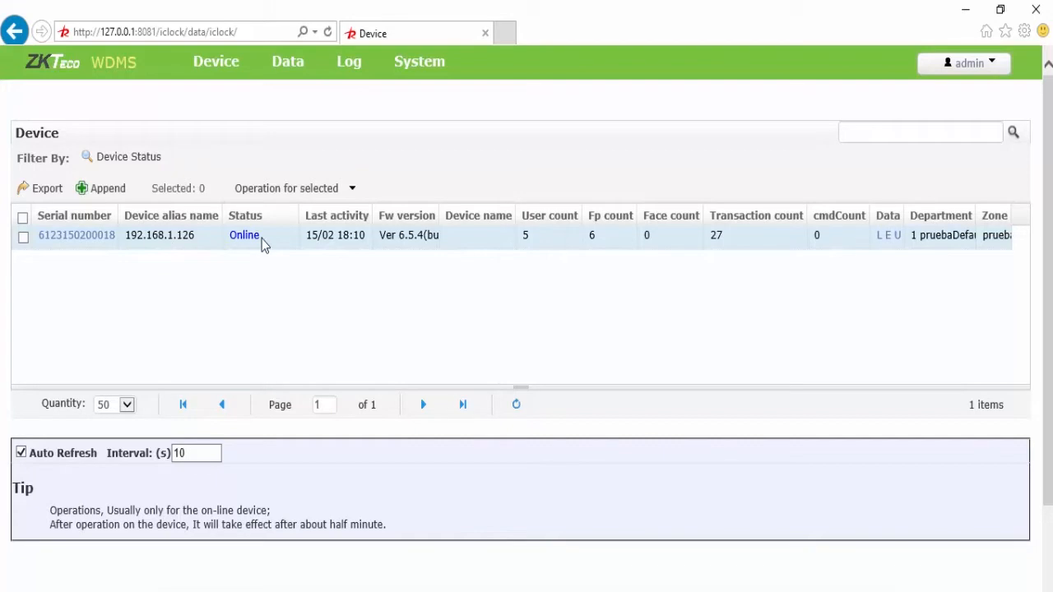
click(112, 237)
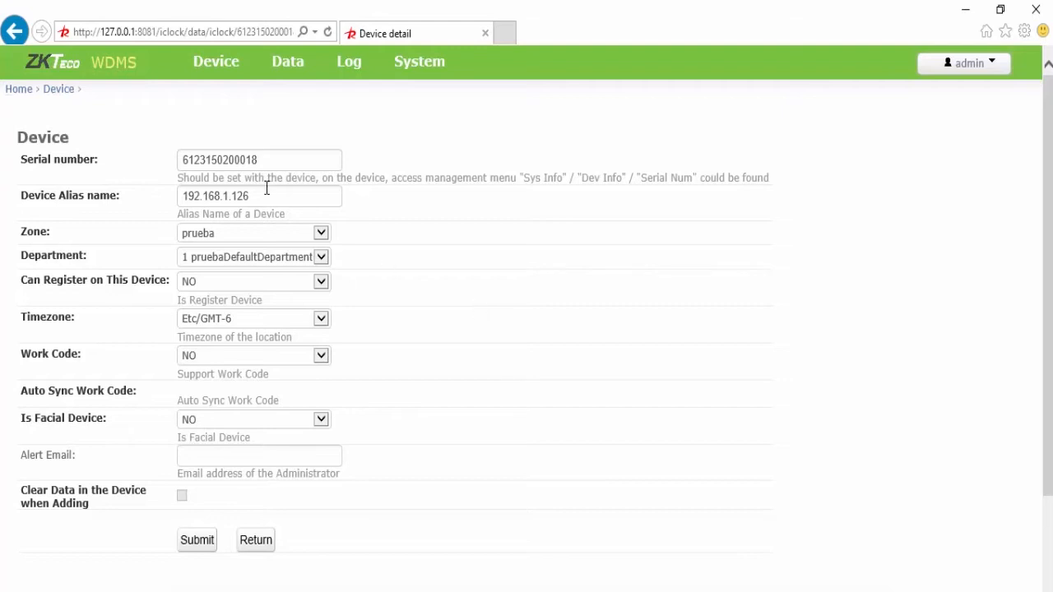
Step: Change the device alias to S900, keeping Can Register NO, timezone Etc/GMT-6 and facial NO, and submit
drag(263, 196, 167, 200)
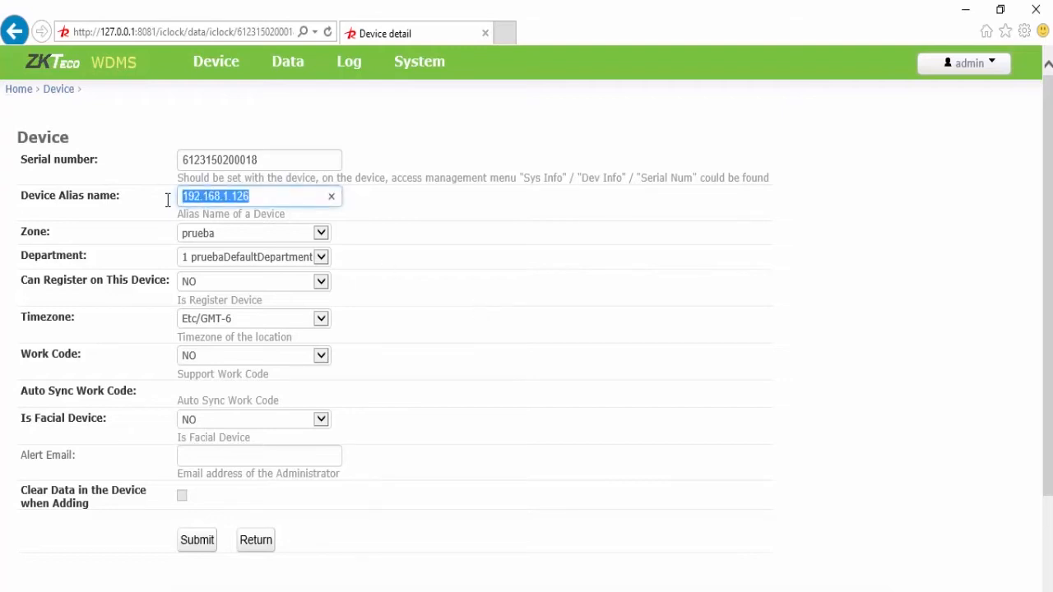
text(S9000)
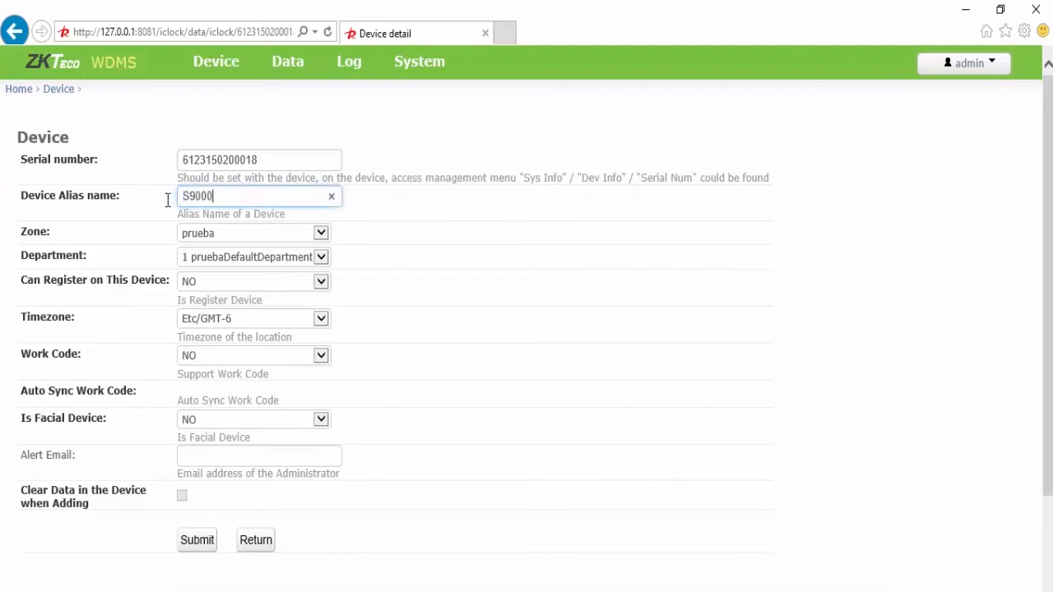
key(BackSpace)
click(321, 288)
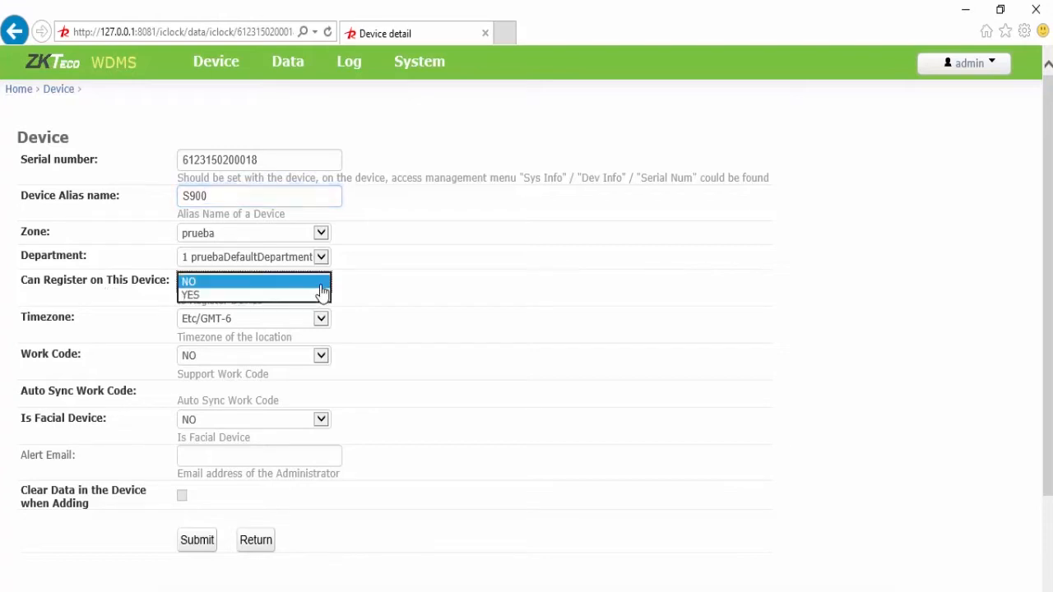
click(321, 291)
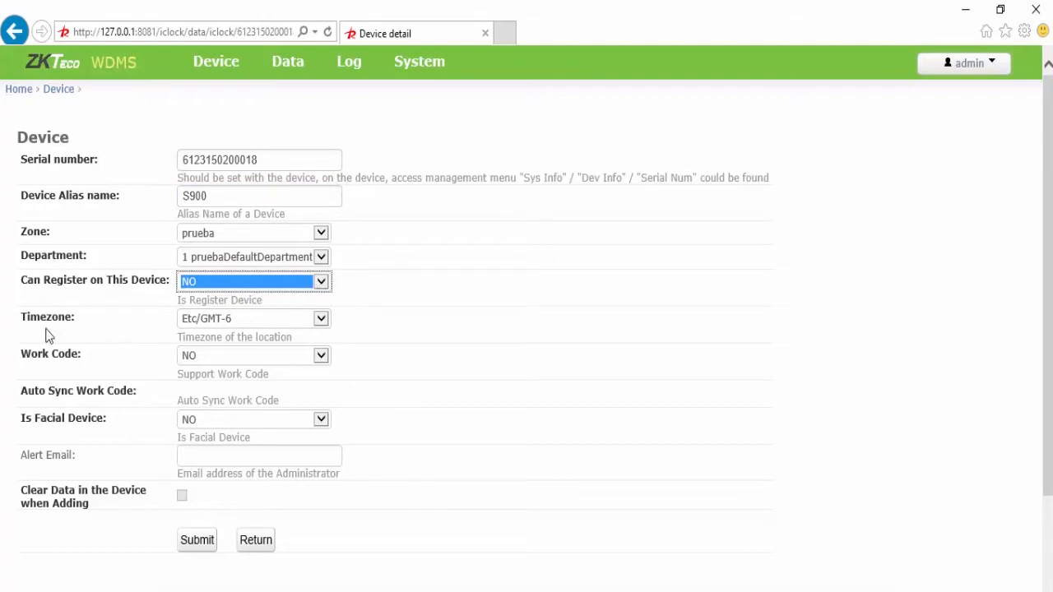
click(321, 324)
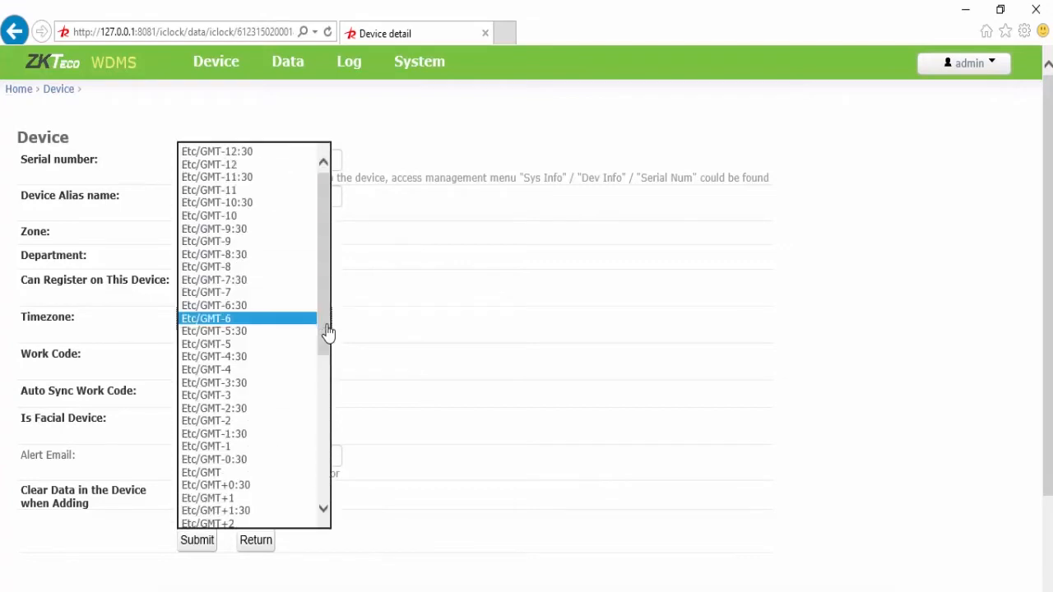
click(406, 313)
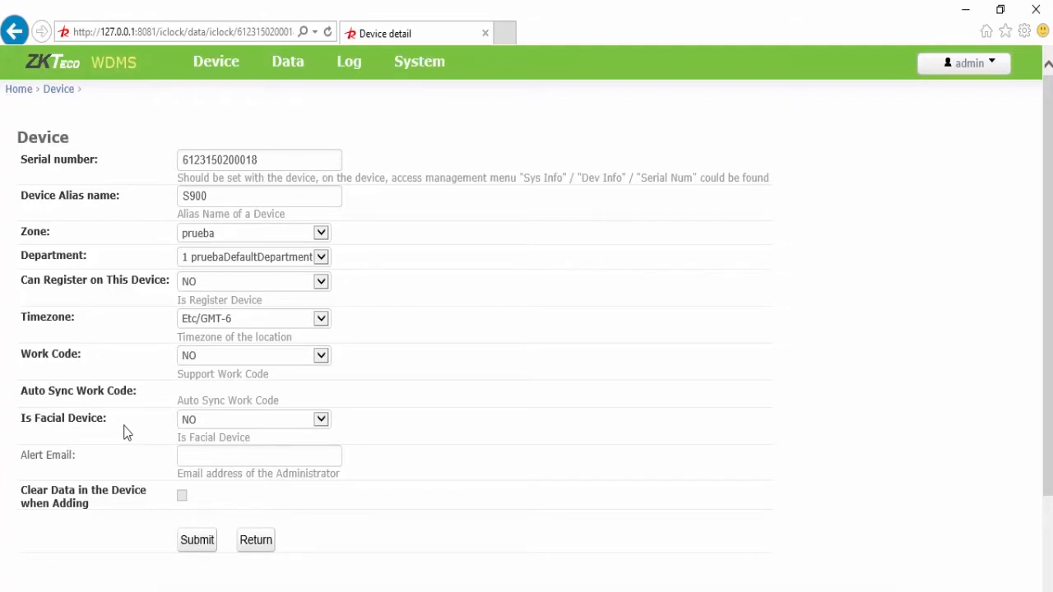
click(238, 420)
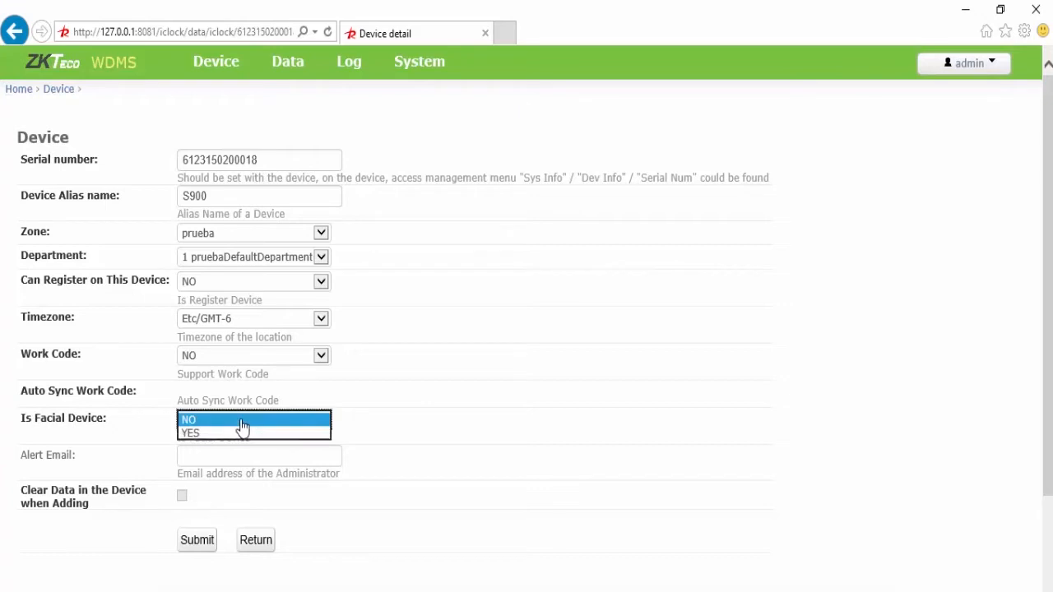
click(241, 421)
click(238, 455)
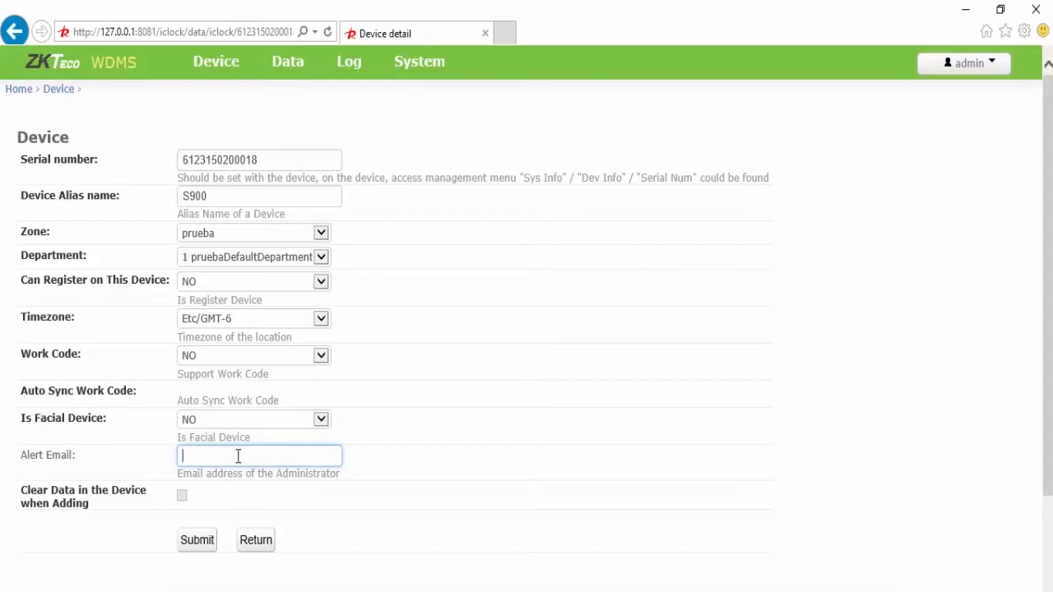
click(202, 544)
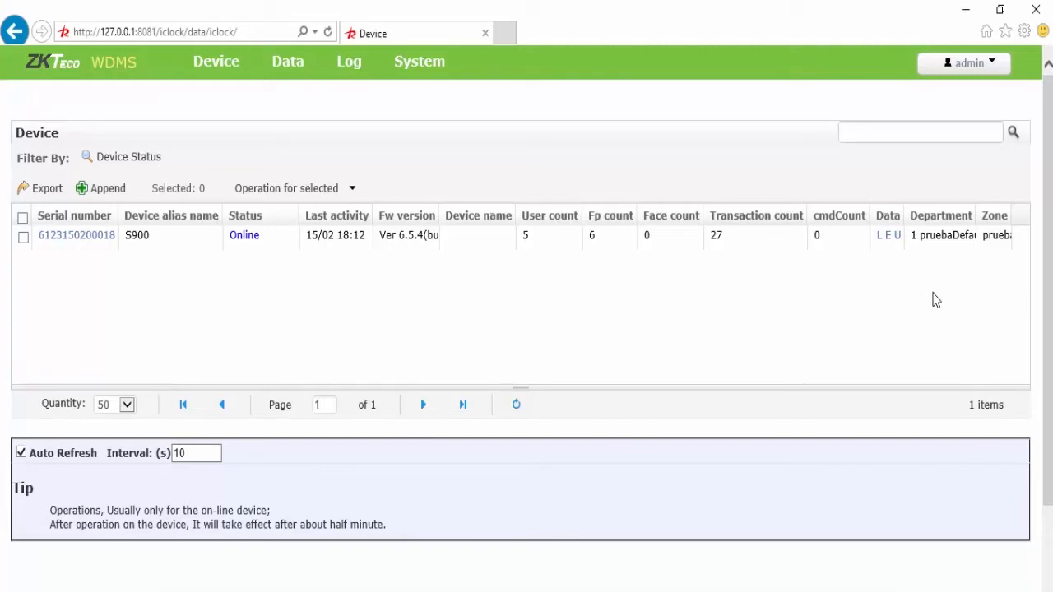
click(880, 239)
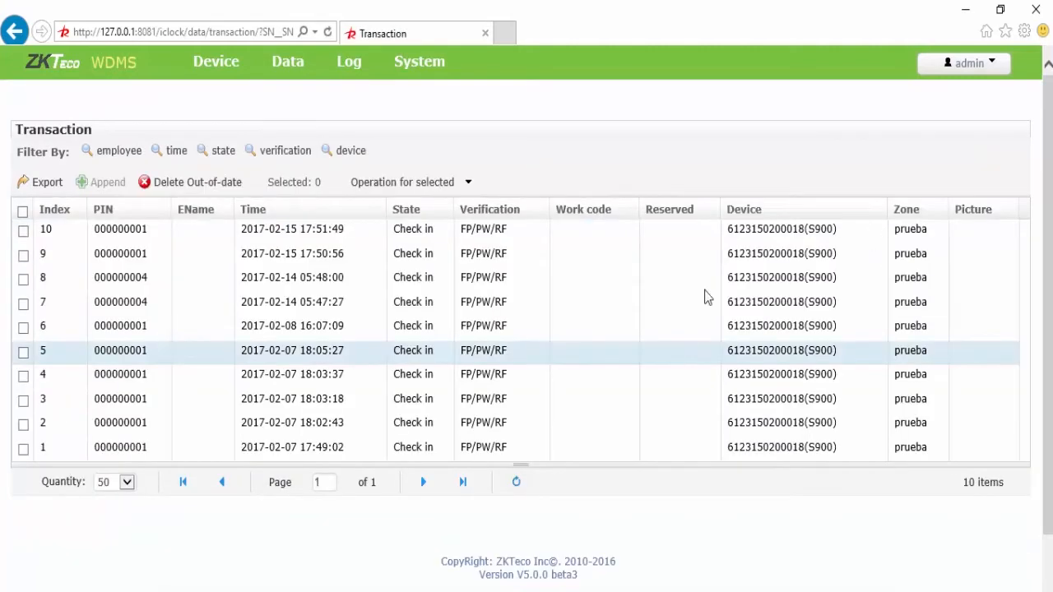
click(226, 151)
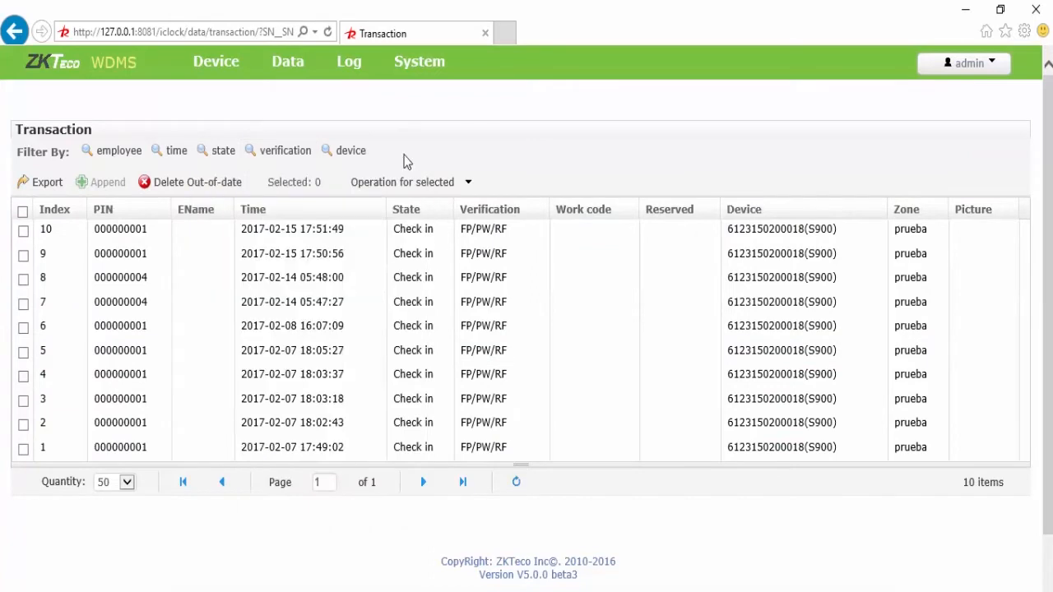
mouse_move(217, 75)
click(104, 102)
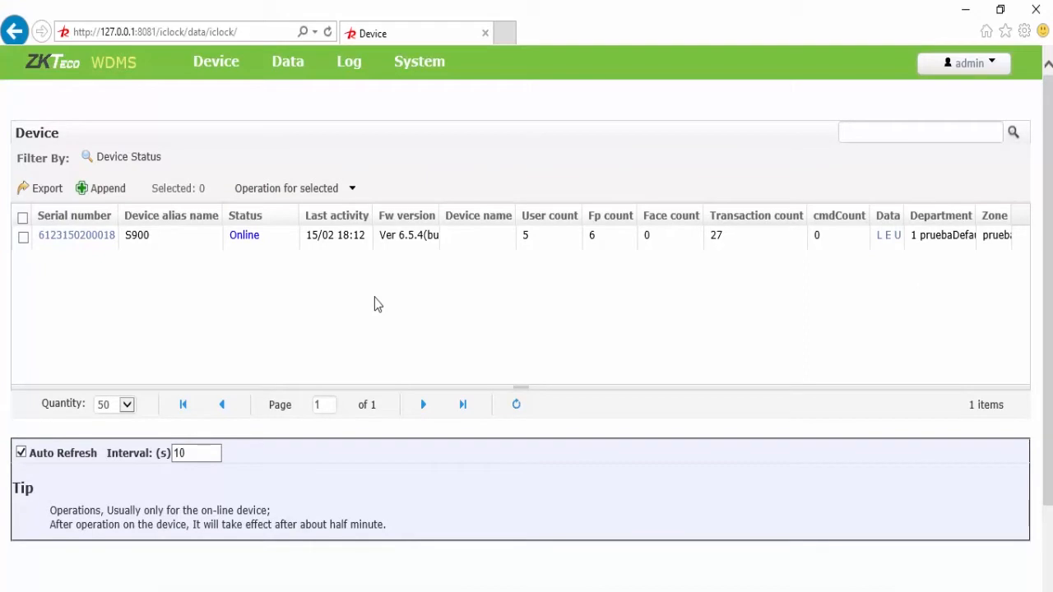
click(352, 188)
click(337, 190)
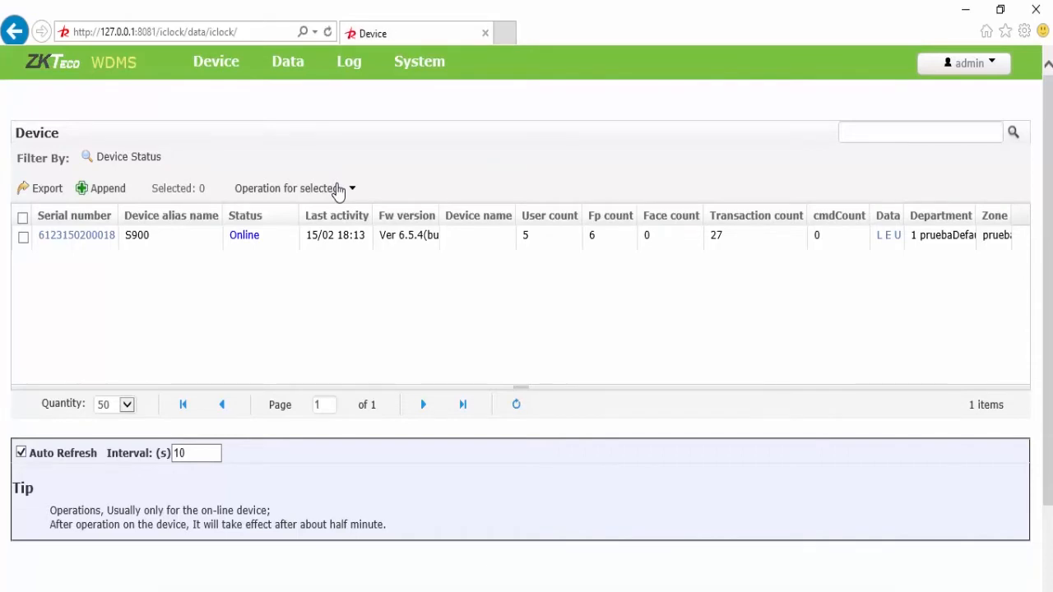
click(337, 192)
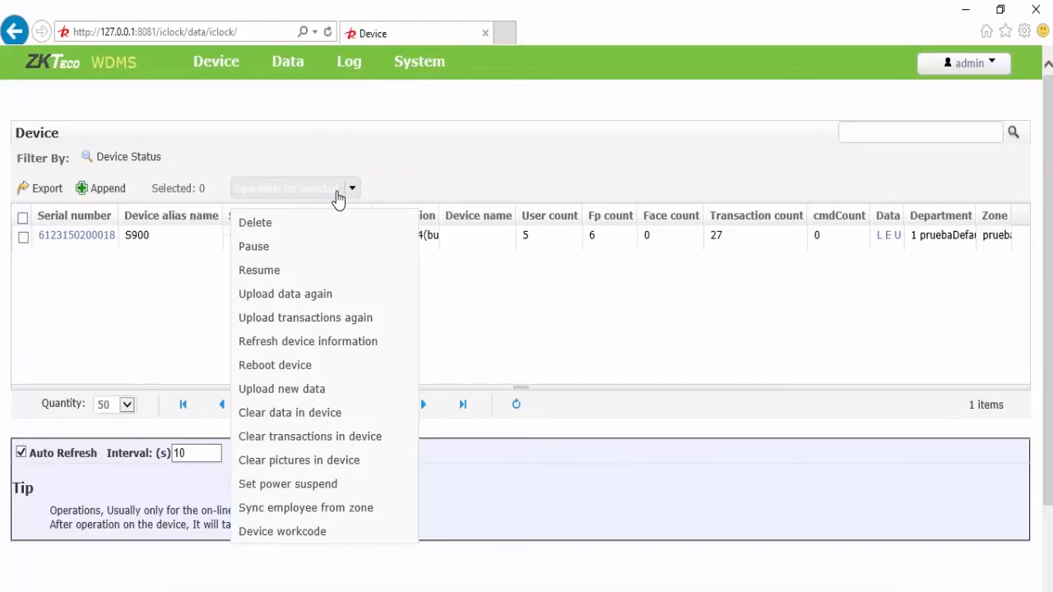
click(338, 192)
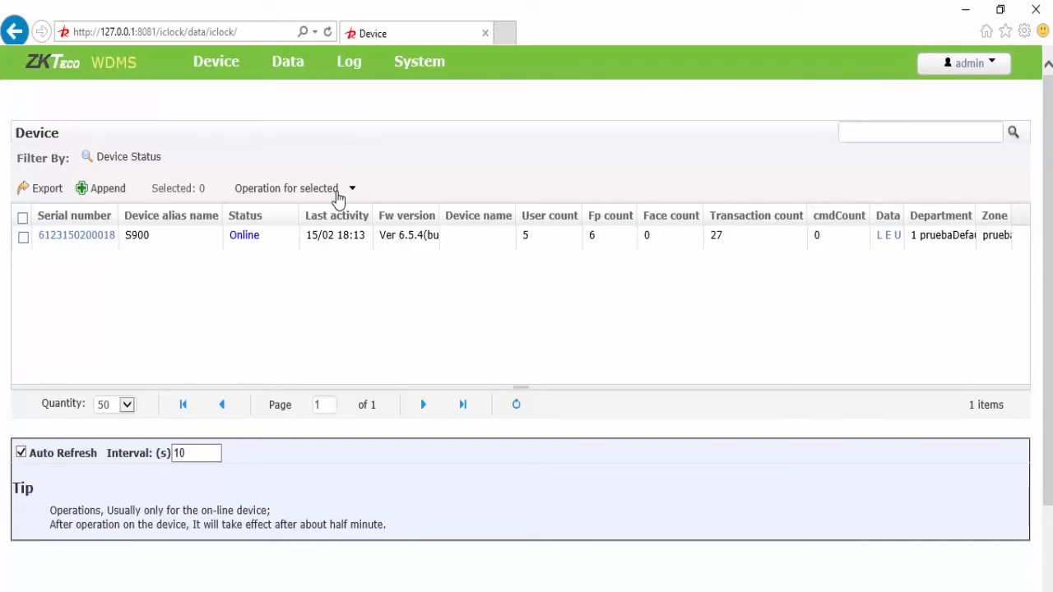
click(337, 196)
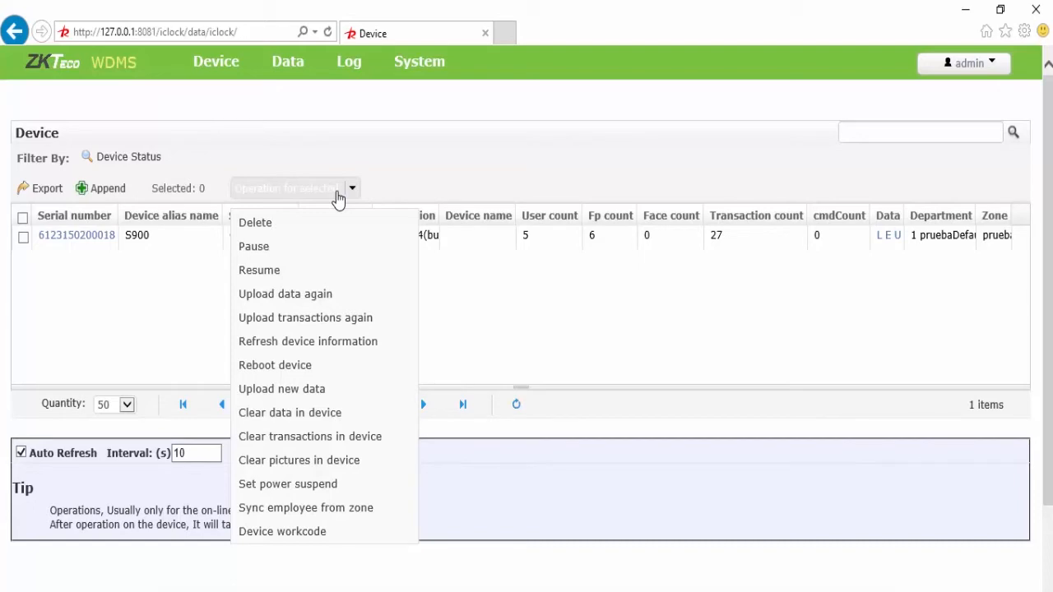
click(337, 199)
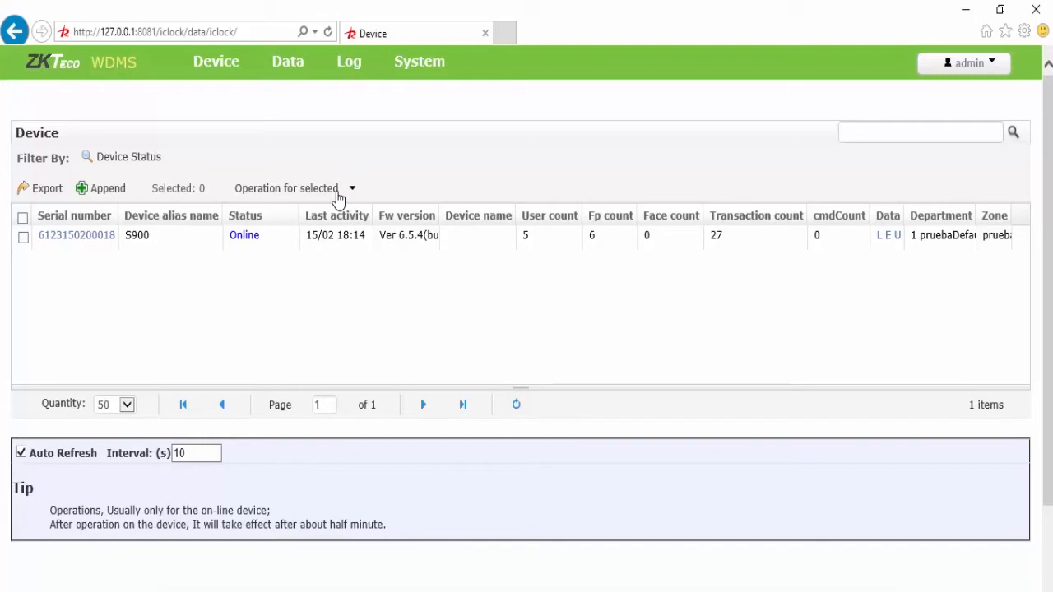
click(337, 199)
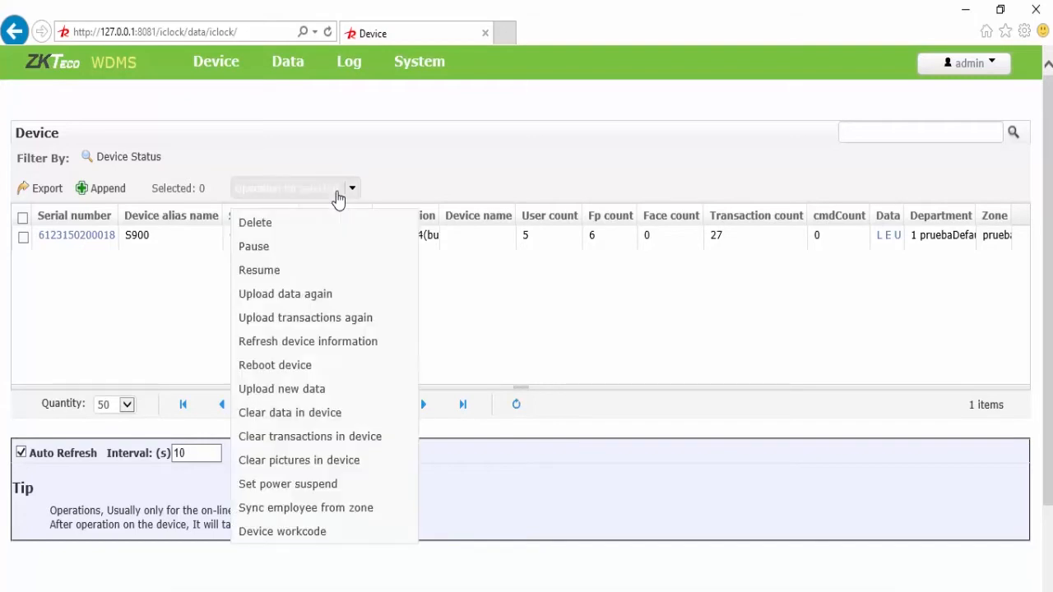
click(337, 199)
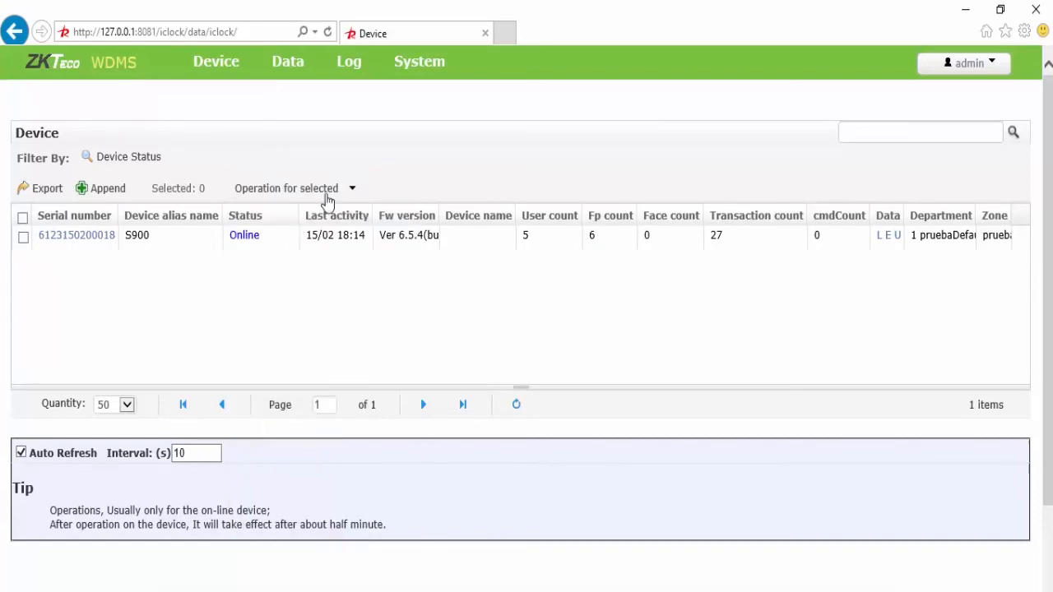
click(330, 193)
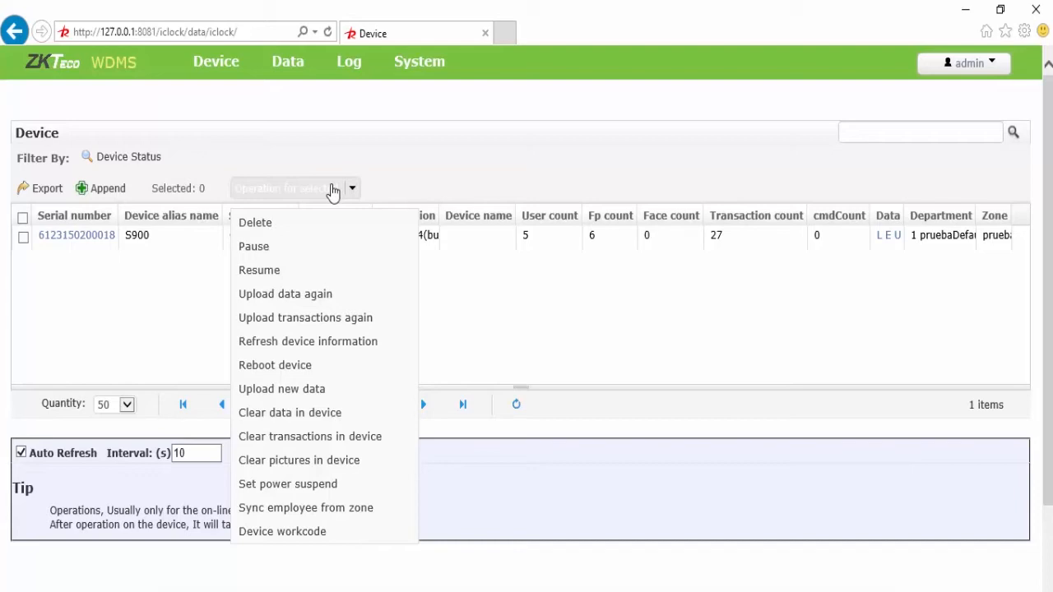
click(334, 192)
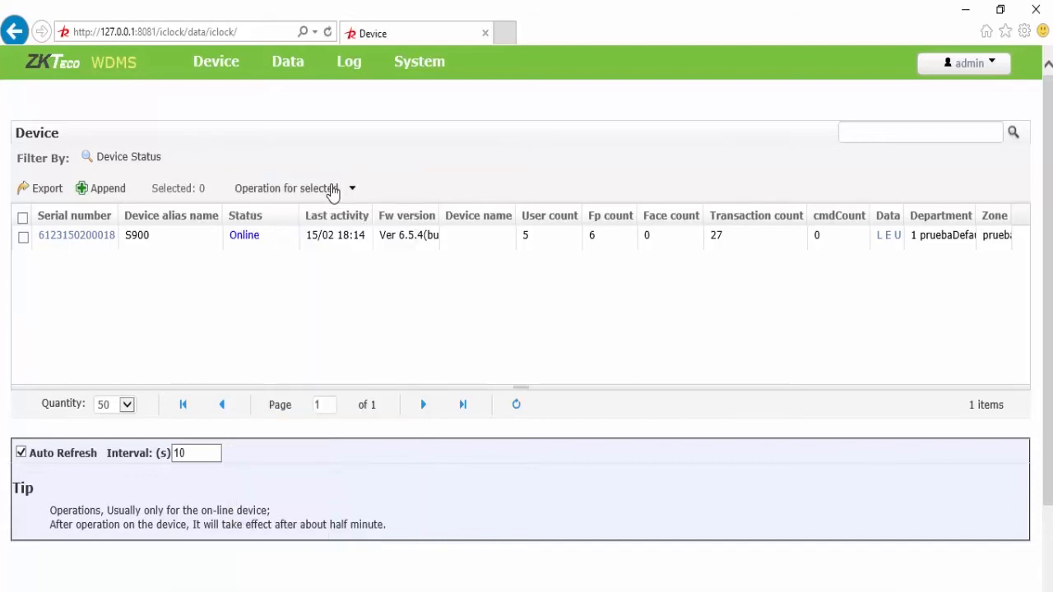
click(333, 192)
click(208, 452)
Step: Open the Transaction Monitor and select the ID in the 17:51:49 check-in row
mouse_move(212, 62)
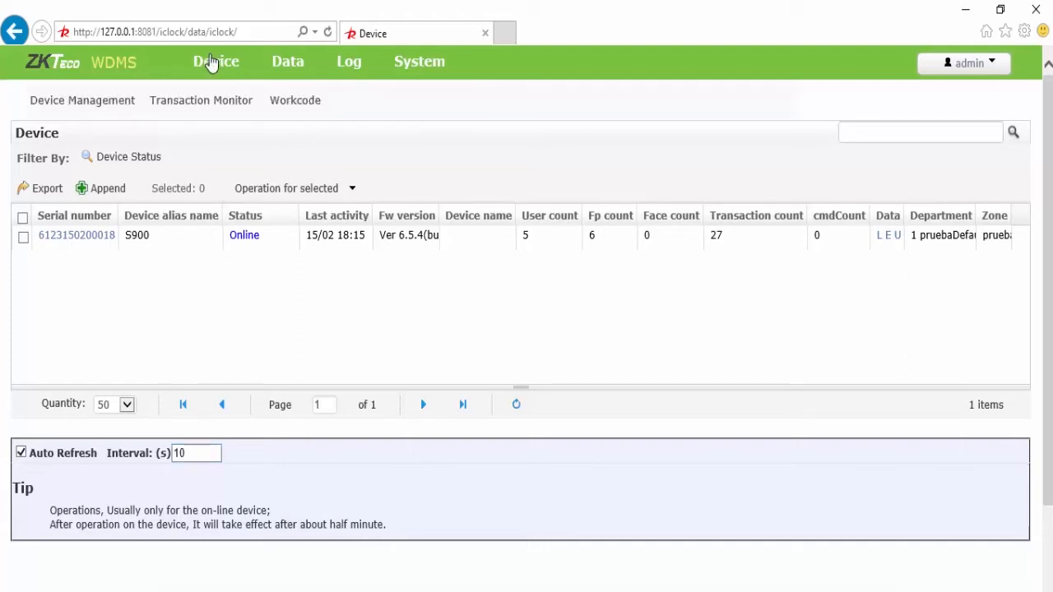
click(205, 99)
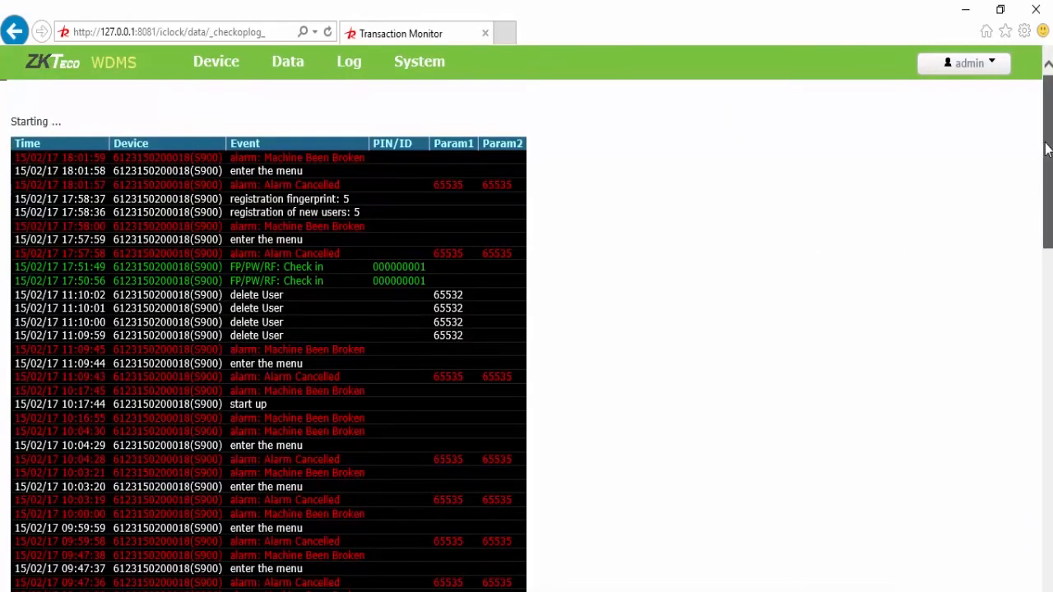
drag(1047, 156, 1023, 149)
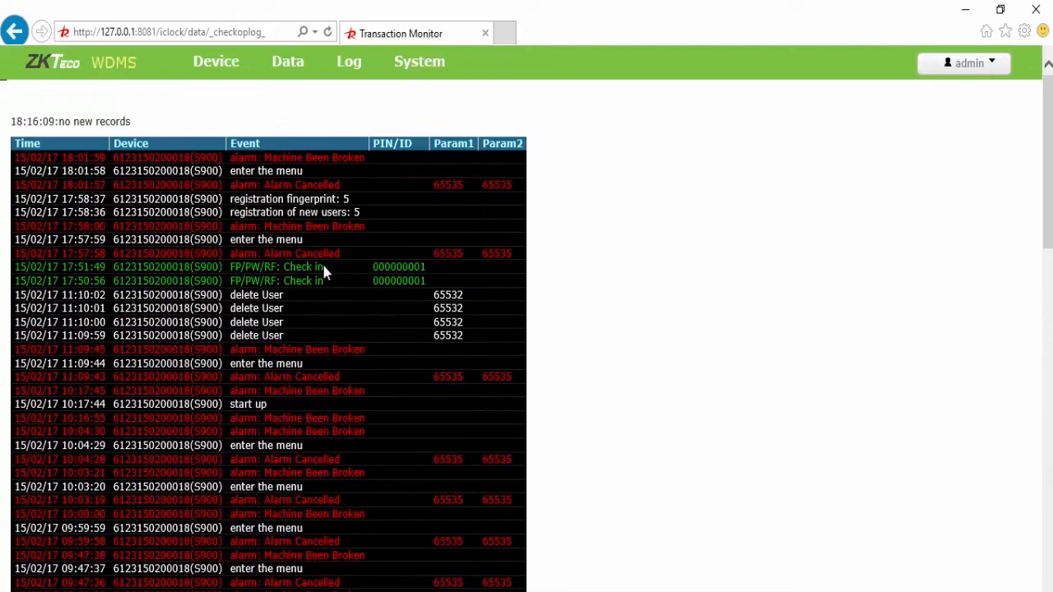
drag(290, 267, 295, 267)
drag(370, 267, 425, 272)
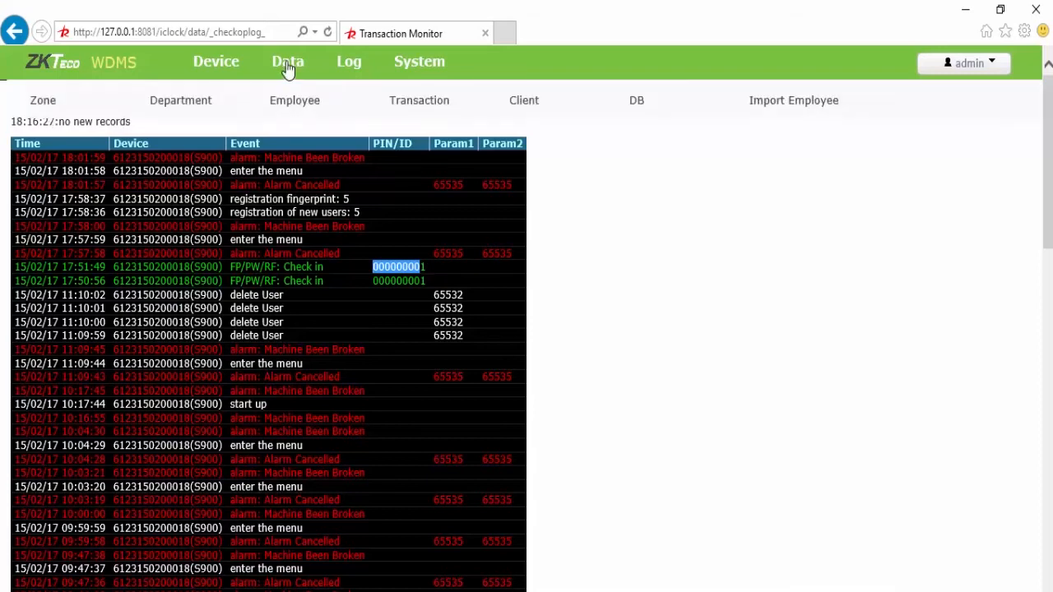
Step: Open the Zone list from the Data menu, showing prueba and Zona 2
mouse_move(286, 60)
click(77, 105)
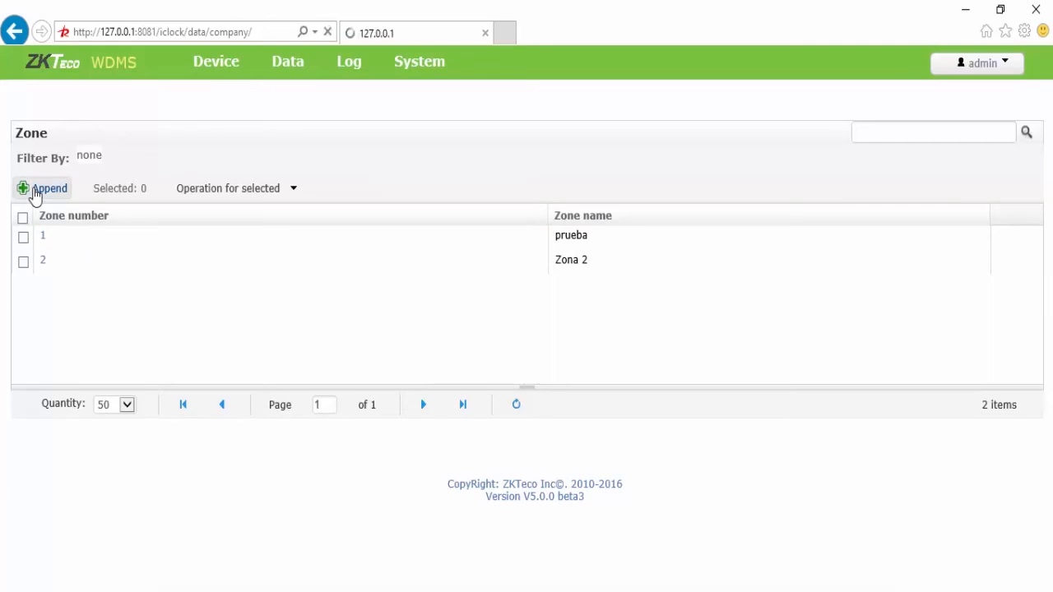
Step: Append zone number 76 named 'zona de prueba'
click(34, 191)
click(186, 158)
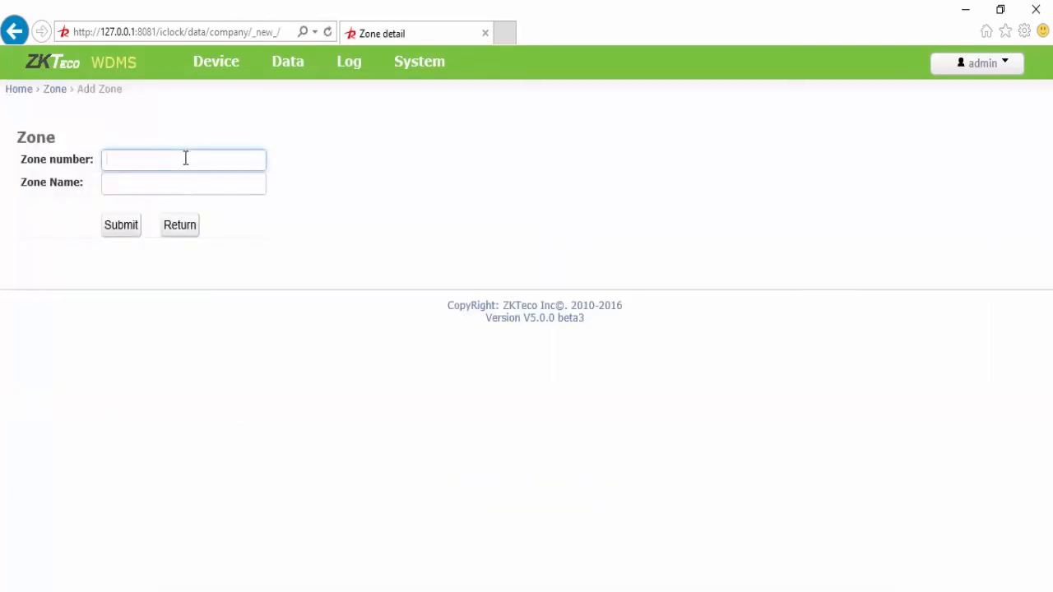
text(76)
click(163, 186)
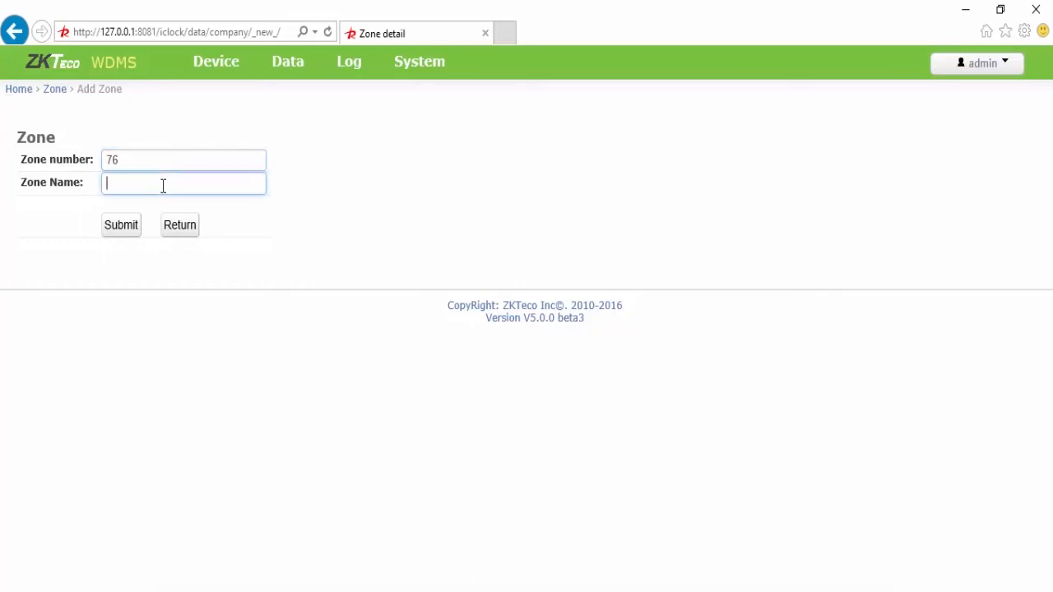
text(zona de prueba)
click(125, 230)
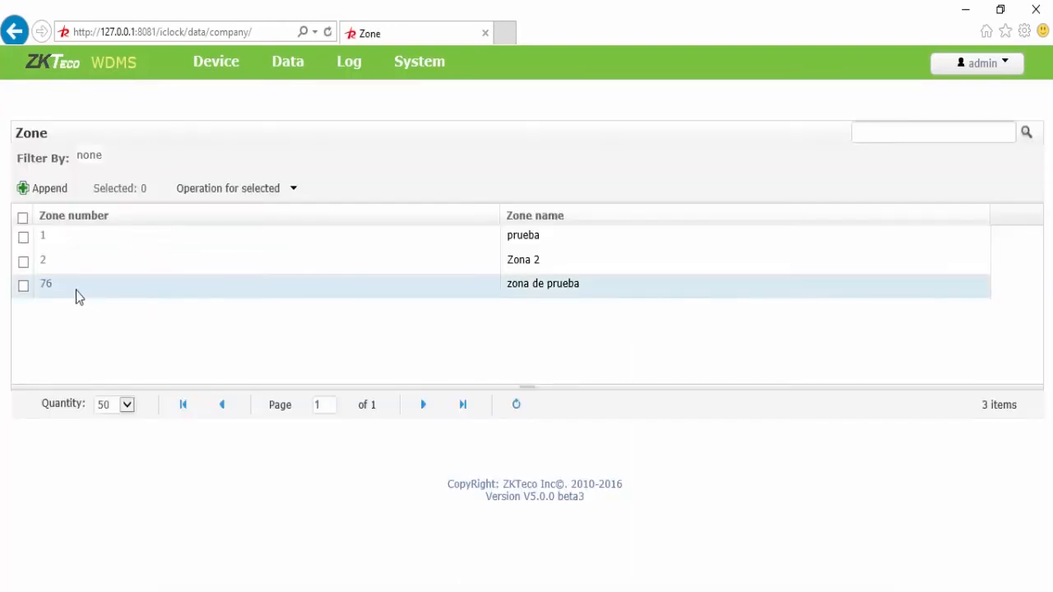
Step: Go to the Department list, which now shows four departments
mouse_move(268, 198)
mouse_move(278, 86)
click(199, 109)
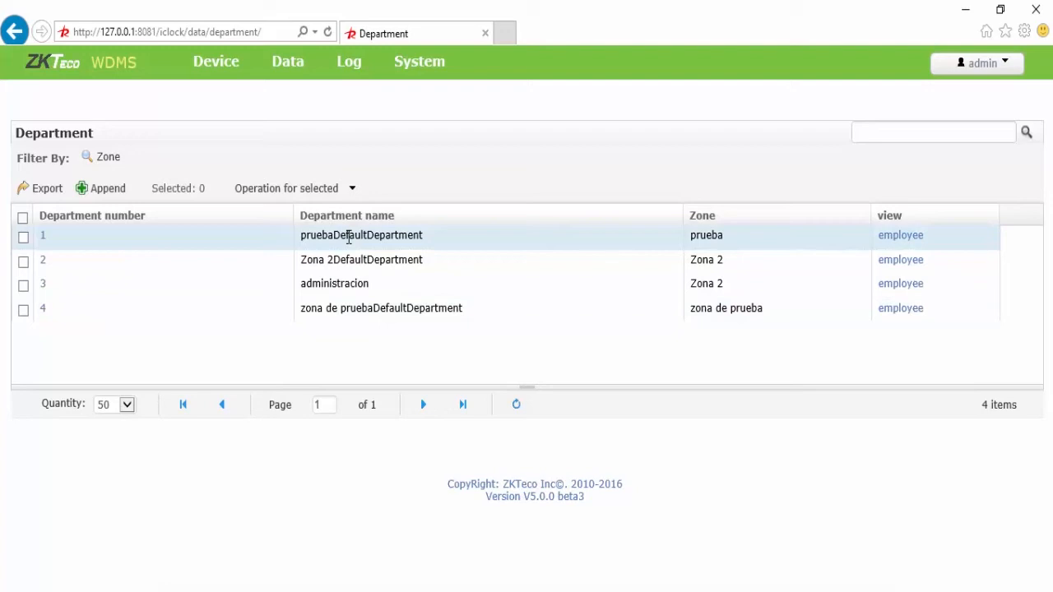
Step: Append department 'Soporte tecnico' assigned to zone 'zona de prueba', making it department 5
click(91, 191)
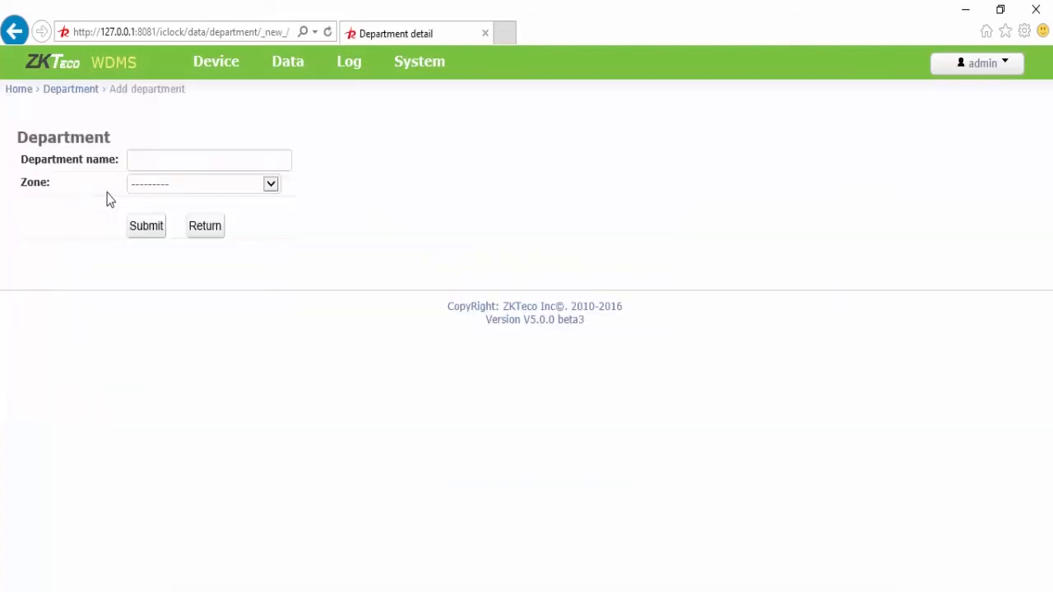
click(170, 159)
text(Soporte tecnico)
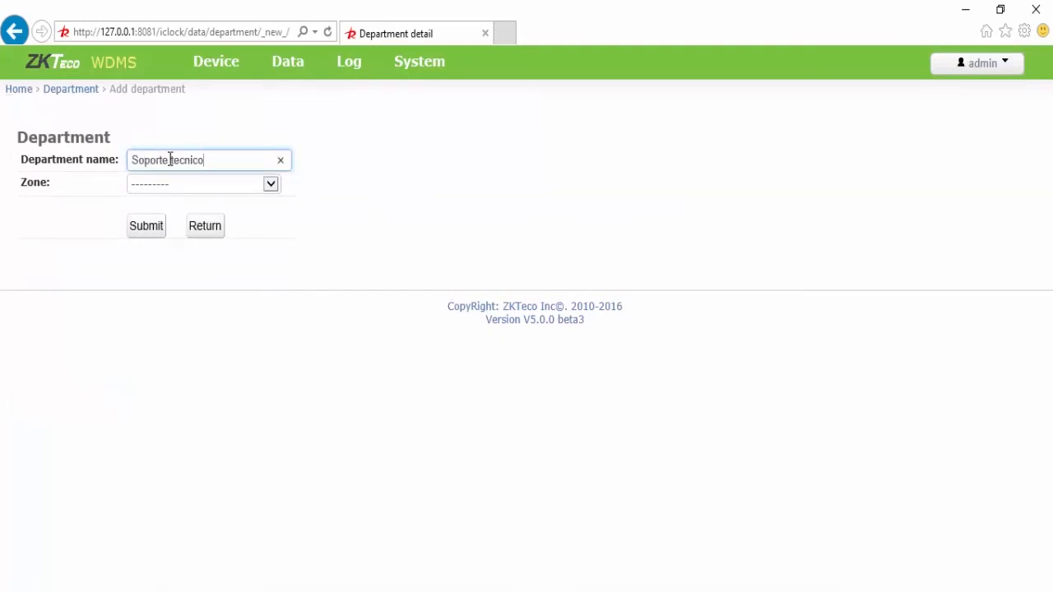
click(255, 188)
click(224, 223)
click(147, 229)
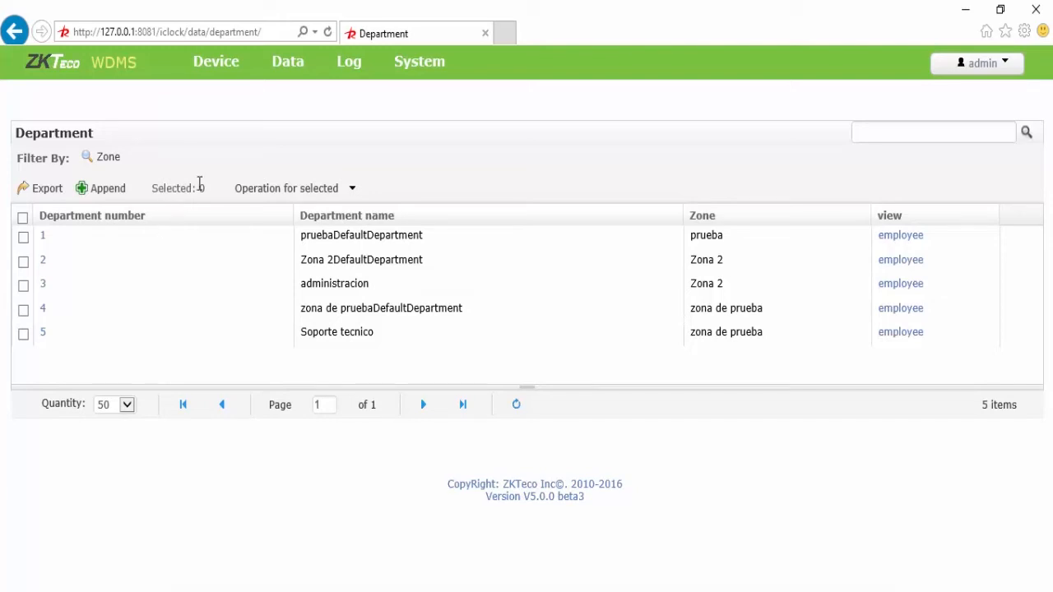
mouse_move(219, 76)
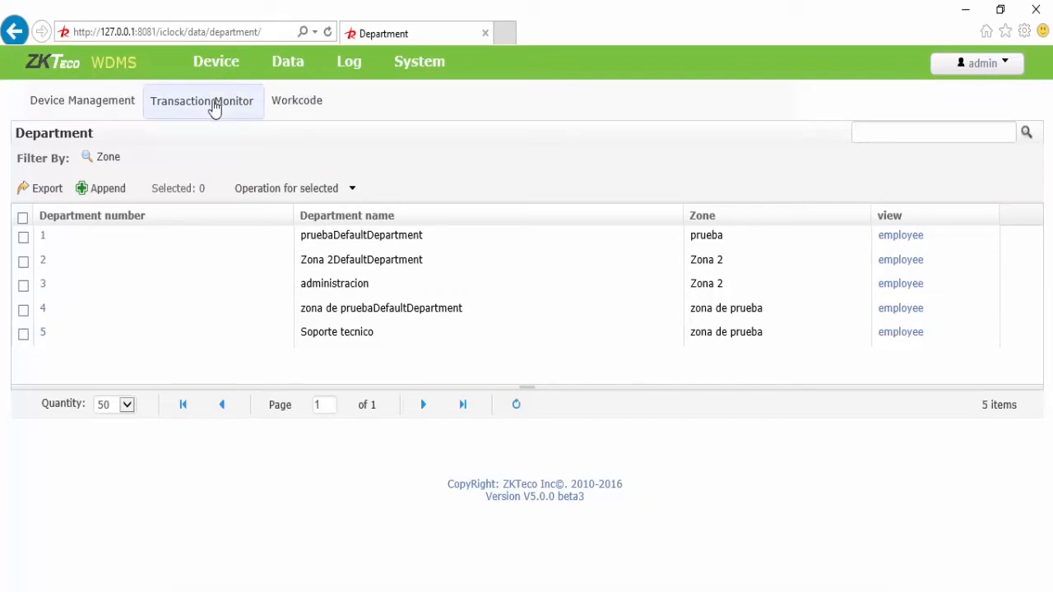
Step: Return to the Device list and look through the Device Status filter options
click(117, 110)
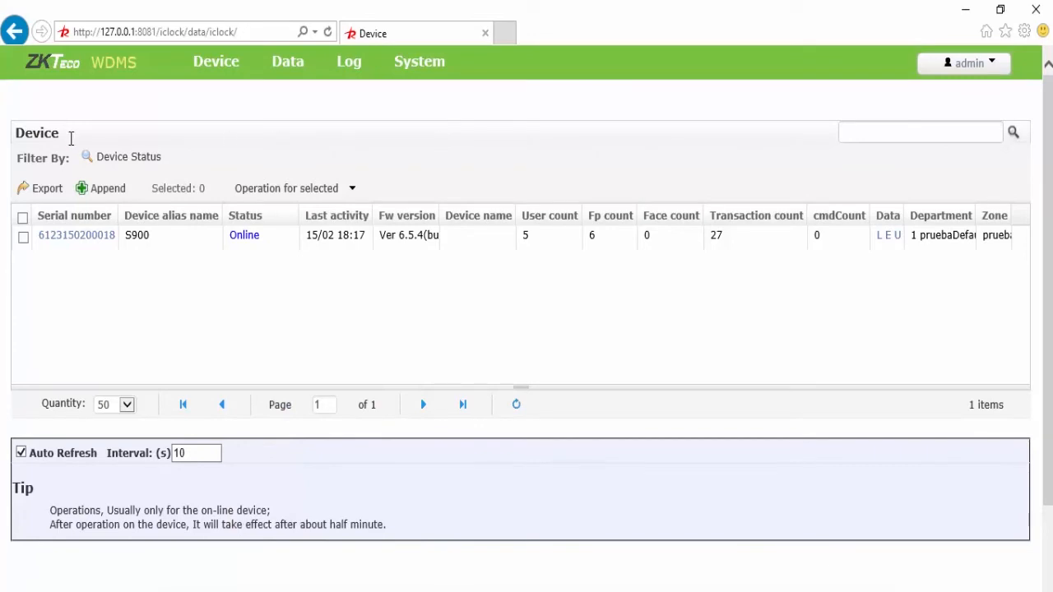
mouse_move(102, 162)
click(103, 163)
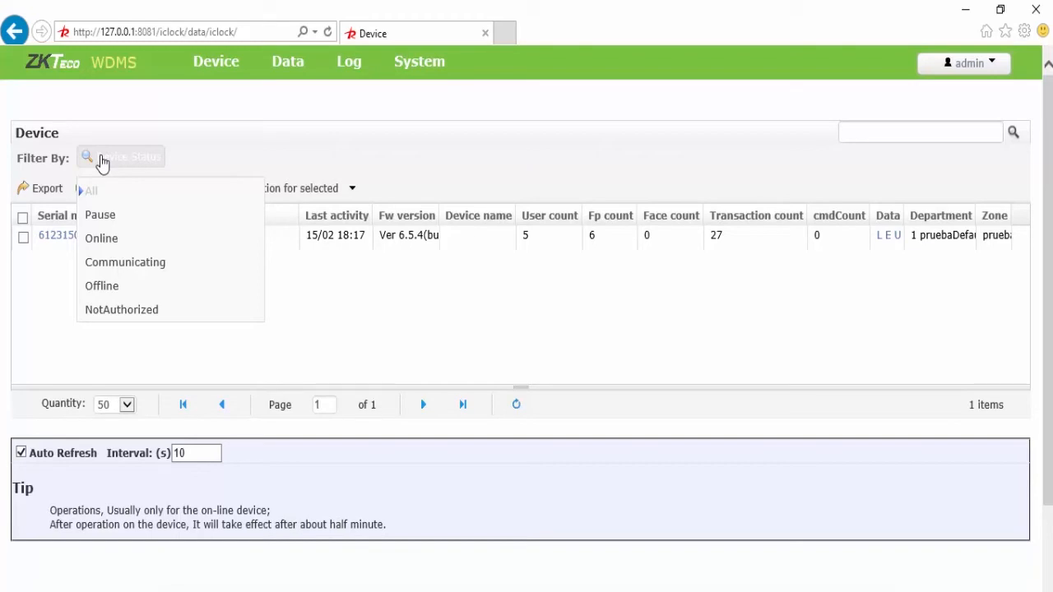
mouse_move(272, 78)
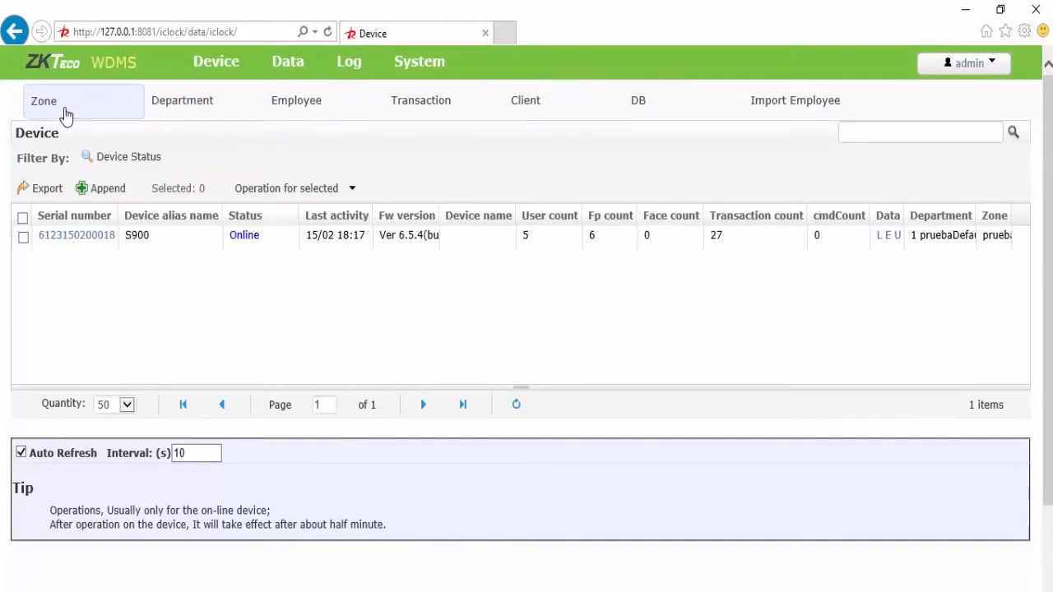
Step: View the Employee list, preview the new-employee form, then return to the four-employee list
click(286, 107)
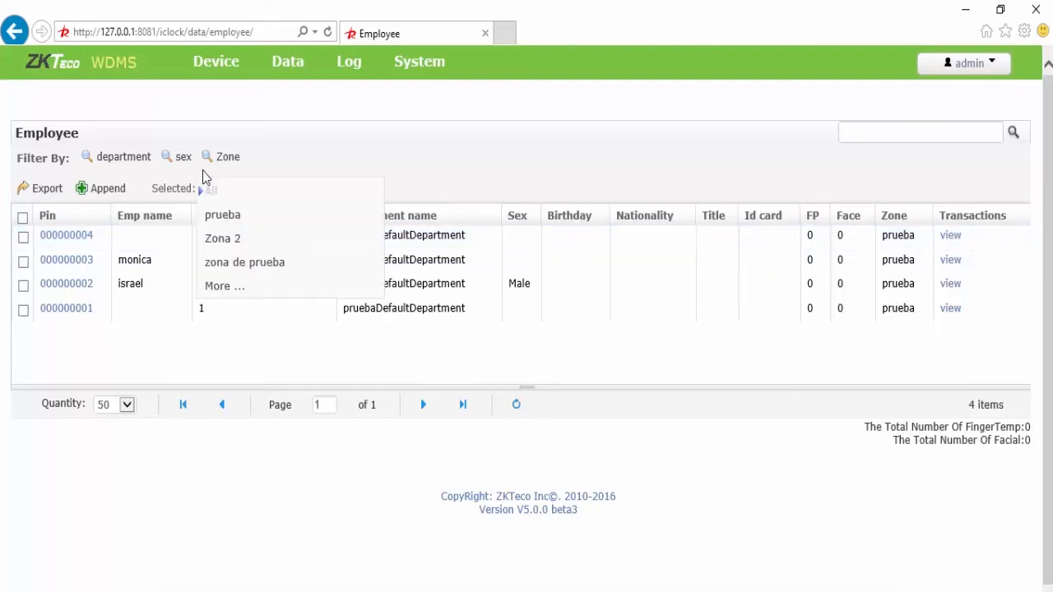
click(82, 191)
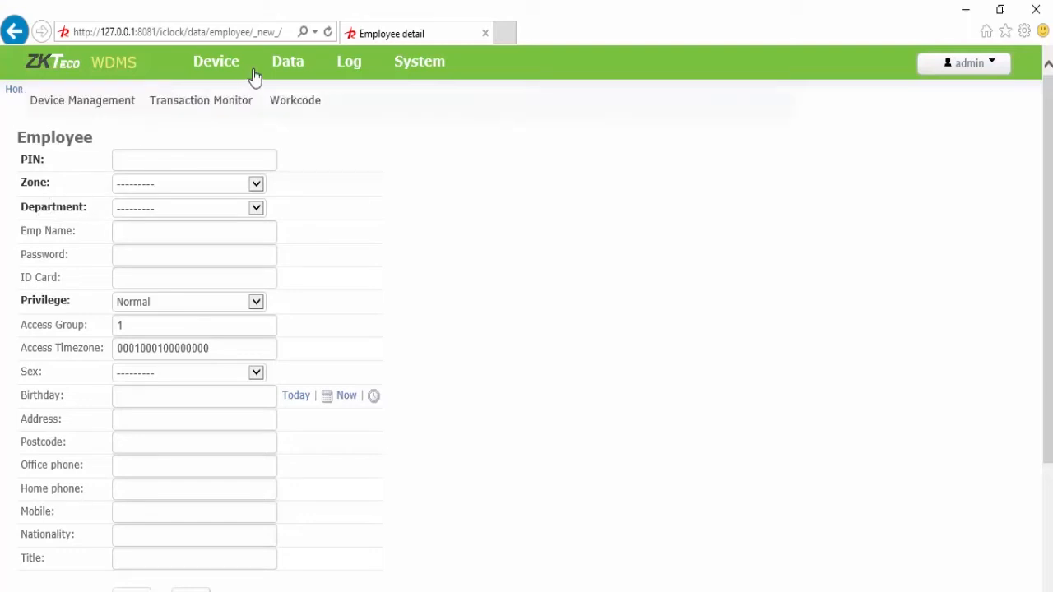
mouse_move(288, 70)
click(288, 110)
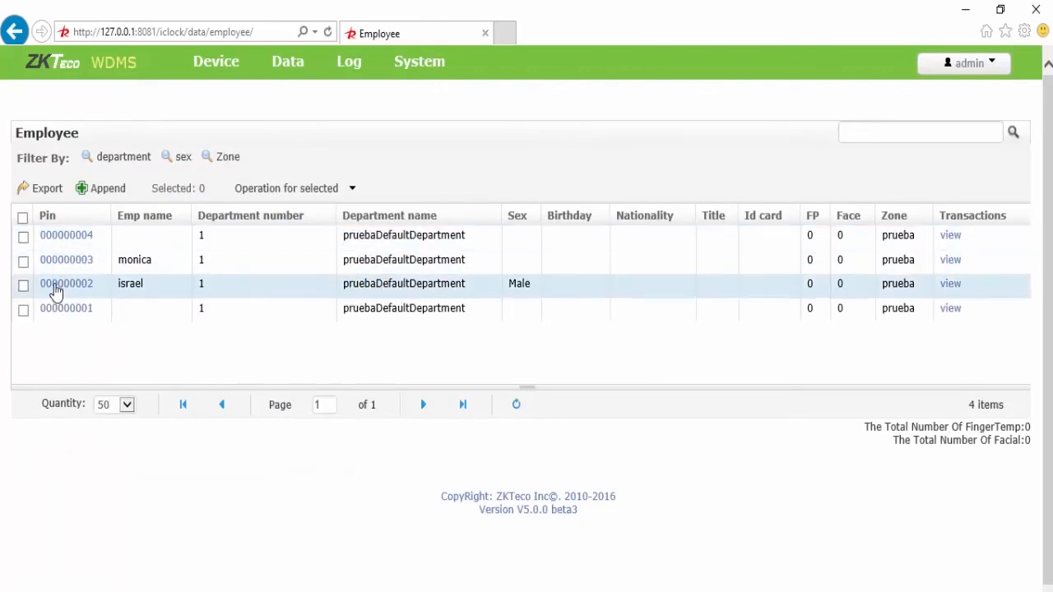
Step: Open the third listed employee's detail form and keep their privilege set to Normal
click(56, 284)
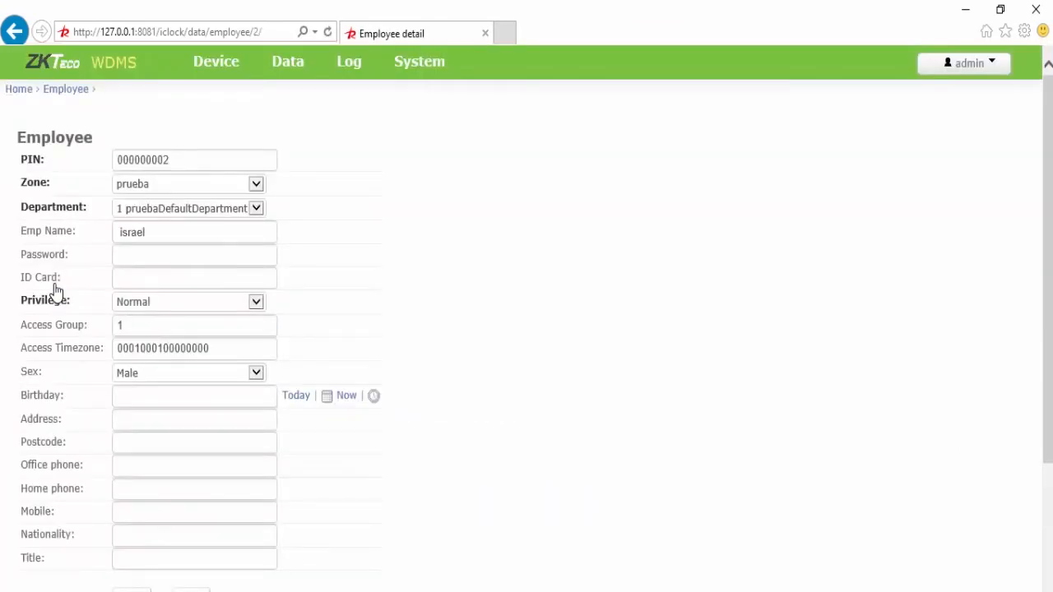
scroll(1051, 212, down, 3)
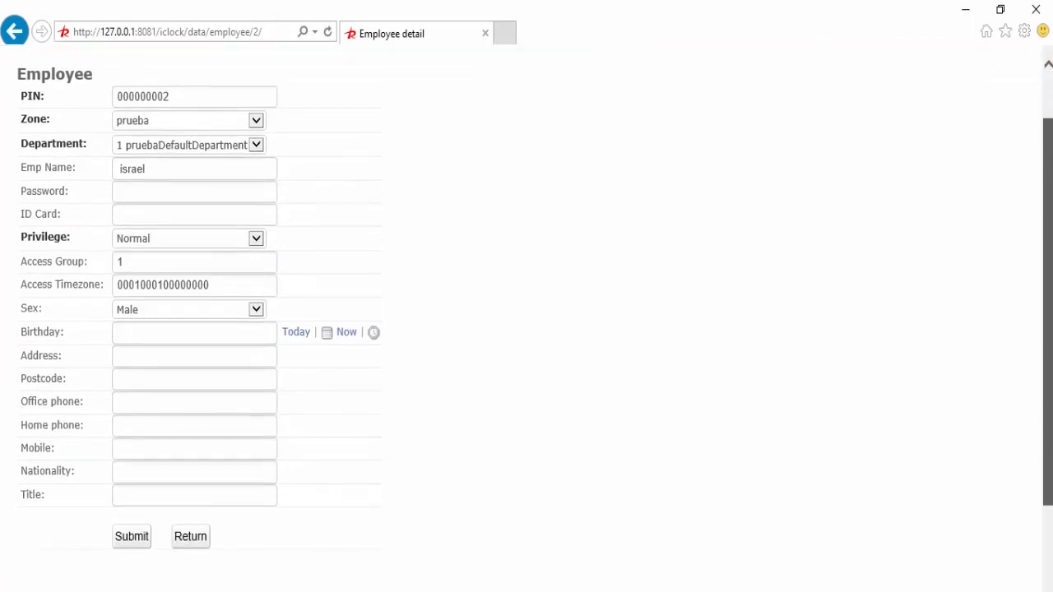
scroll(1050, 205, up, 3)
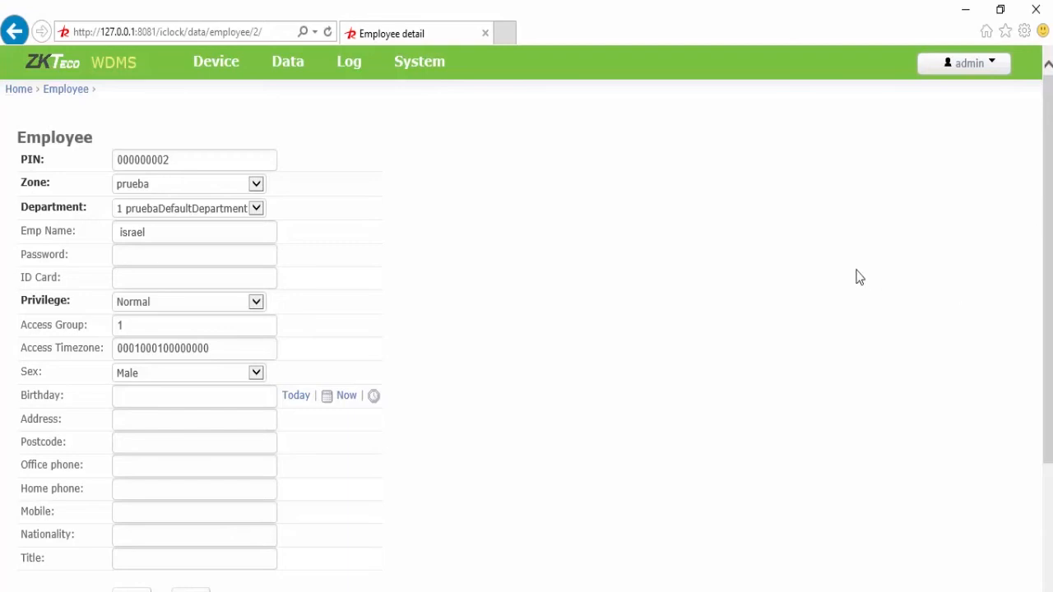
click(240, 280)
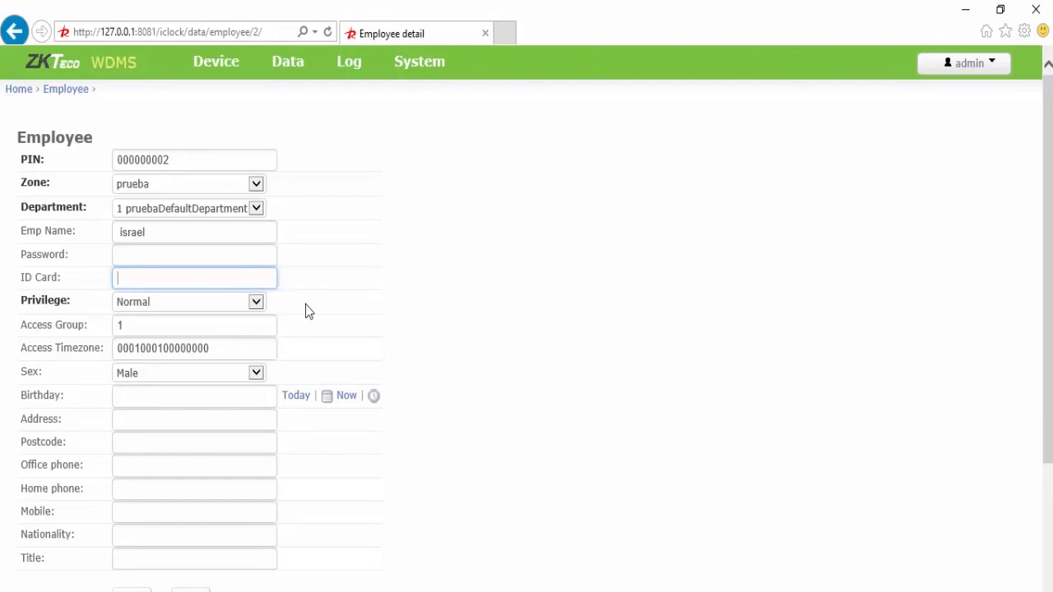
click(255, 304)
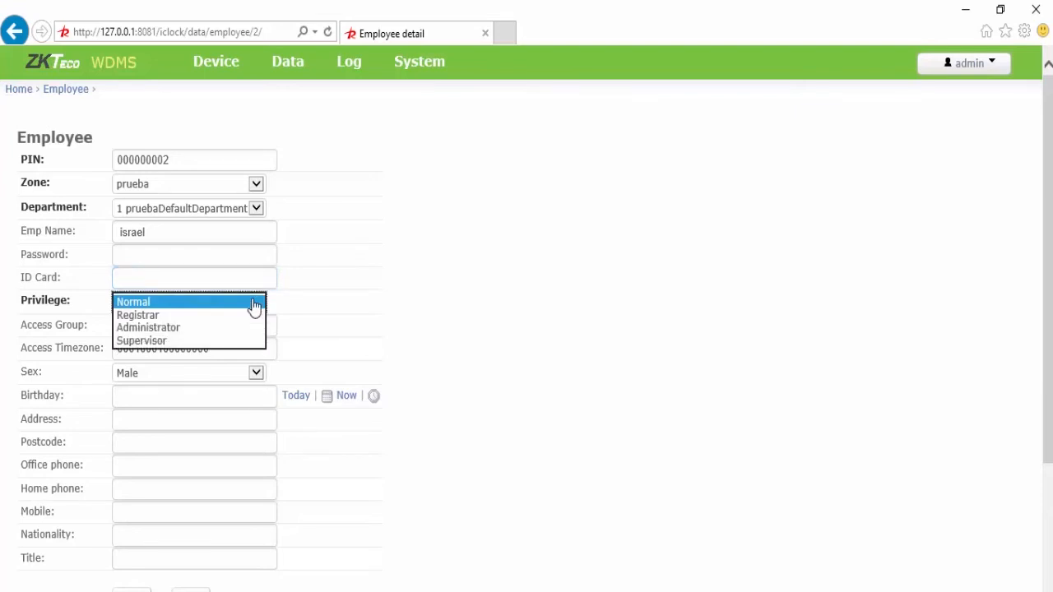
click(254, 305)
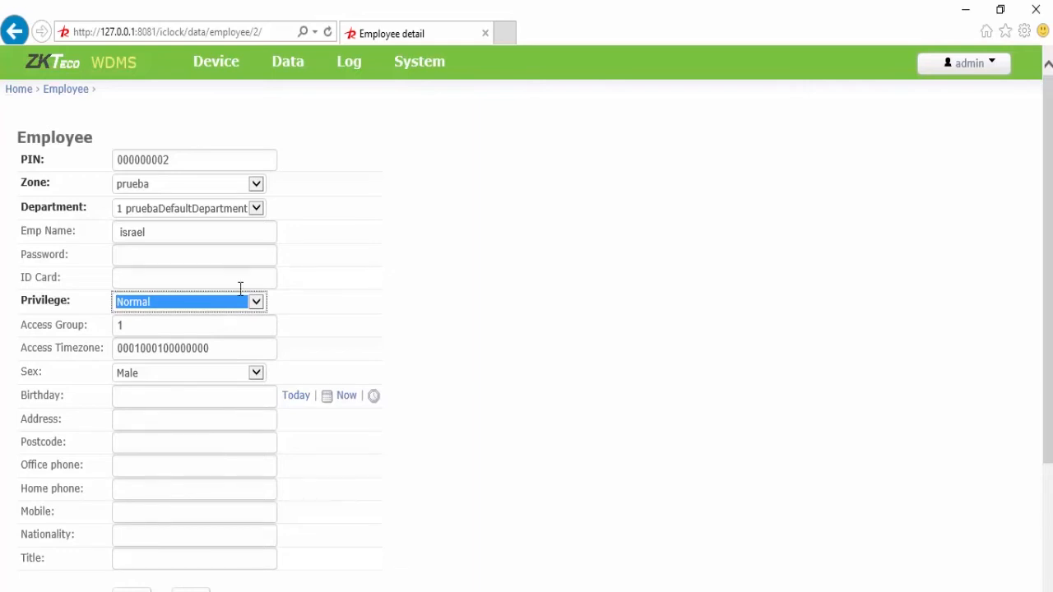
mouse_move(288, 83)
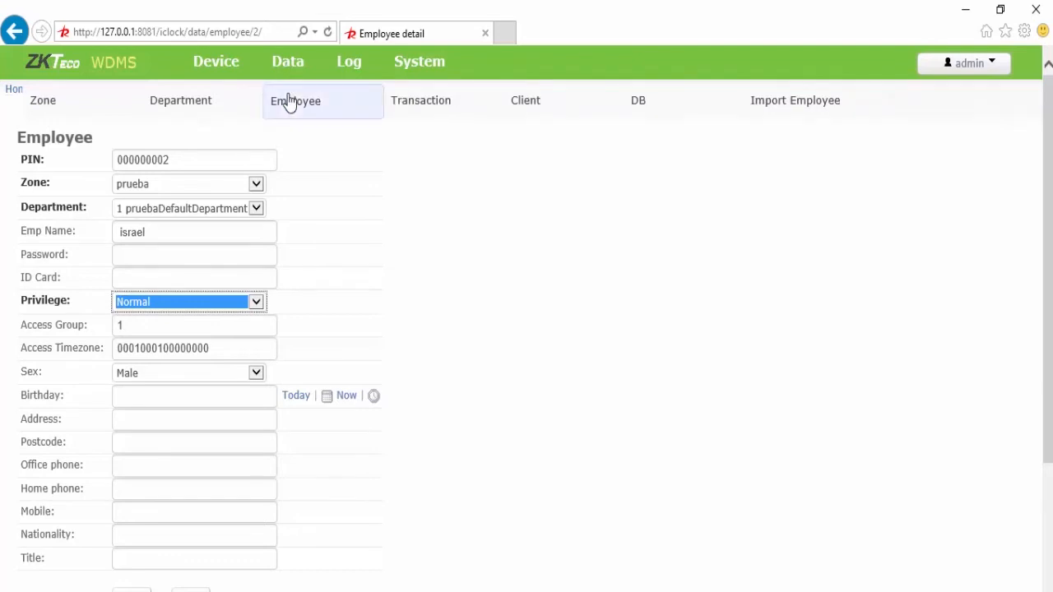
Step: List the 10 S900 check-in records and review the time, state, verification and device filters
click(414, 109)
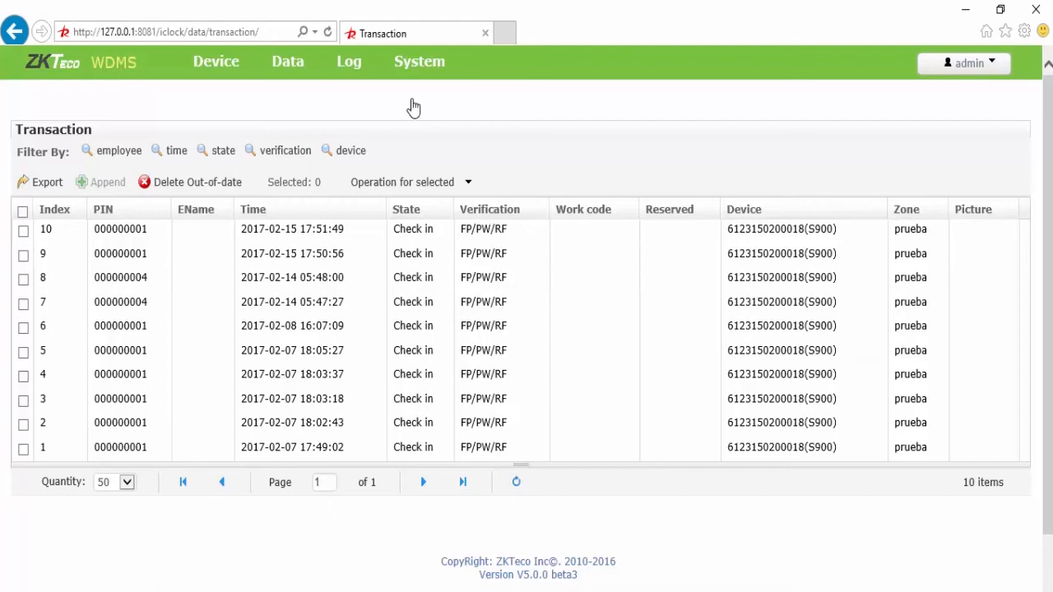
mouse_move(170, 158)
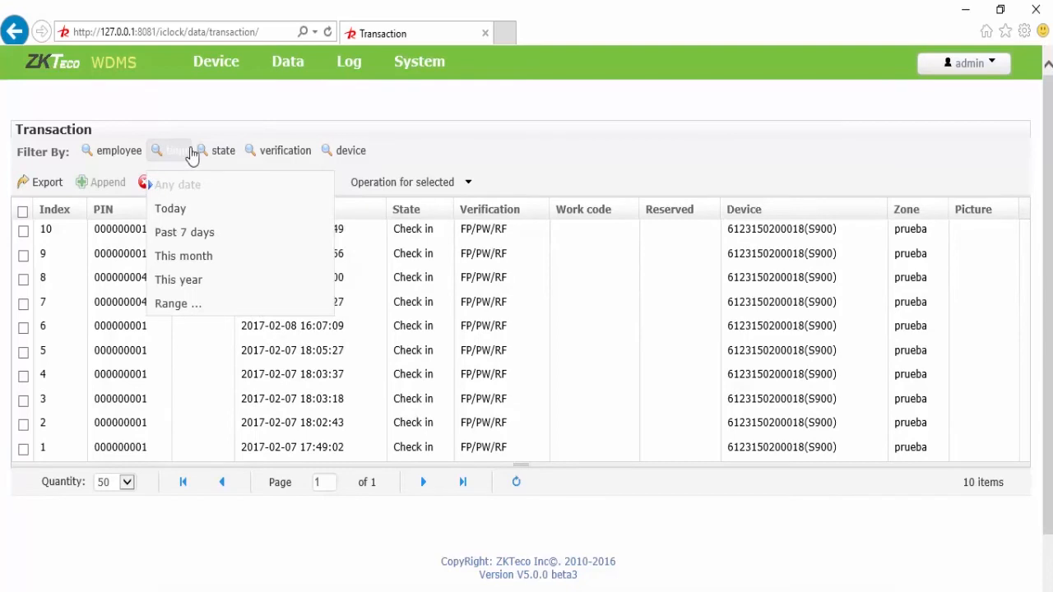
mouse_move(218, 153)
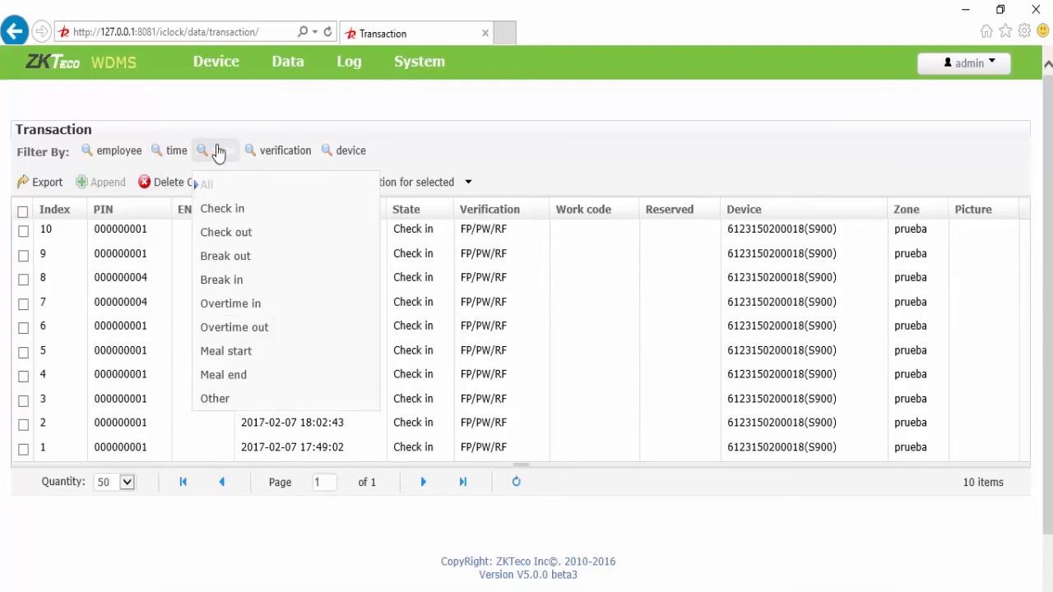
mouse_move(285, 151)
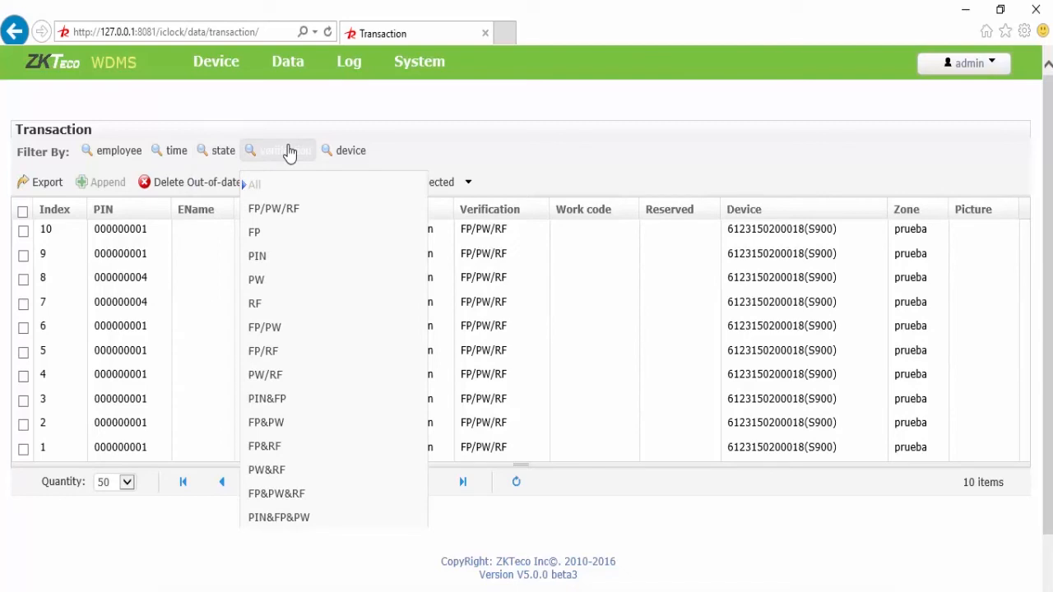
mouse_move(338, 154)
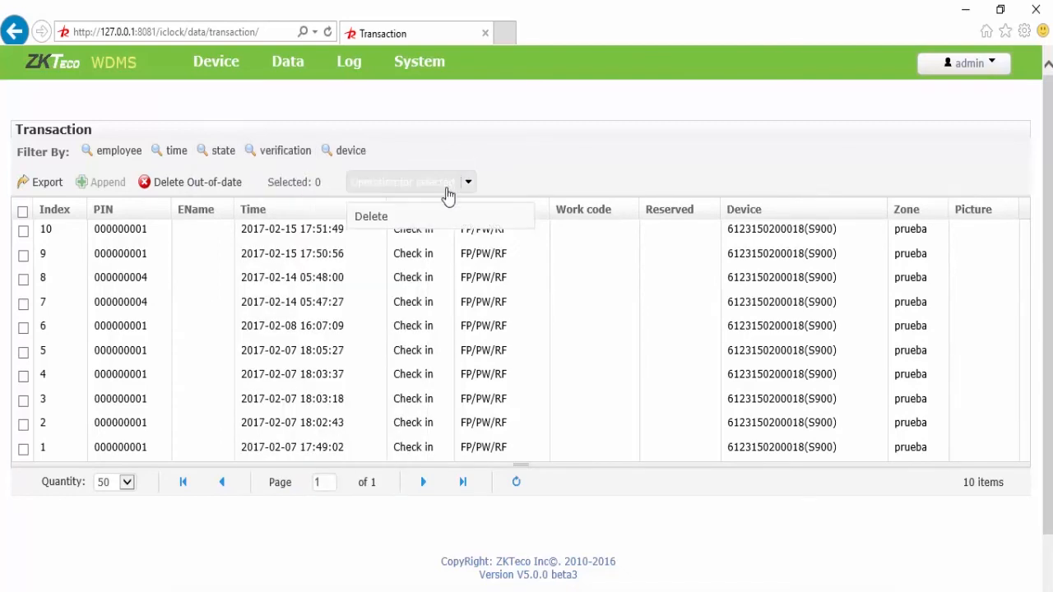
mouse_move(416, 188)
mouse_move(282, 66)
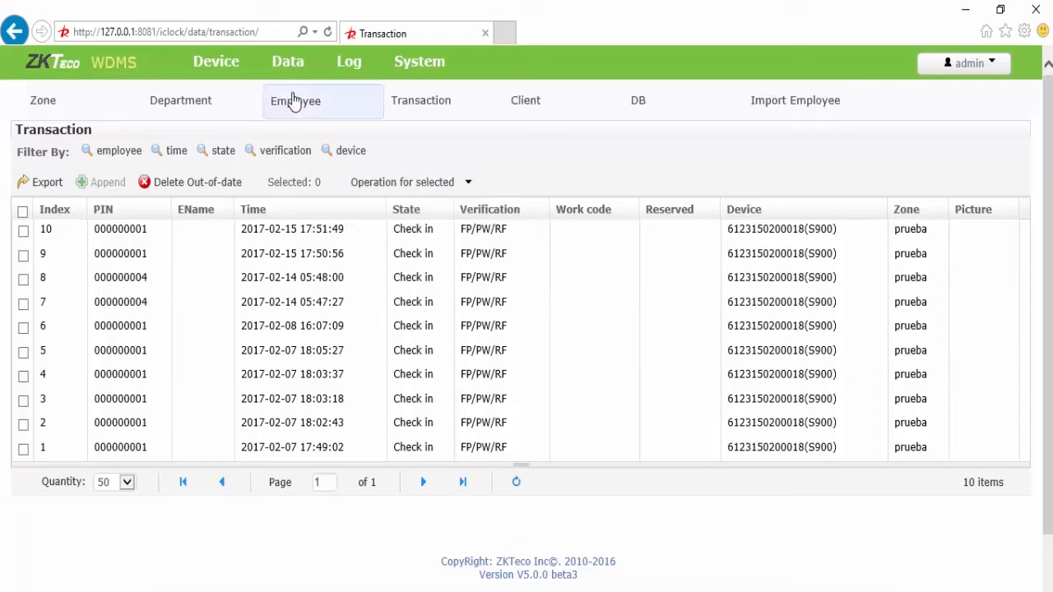
Step: Show the Data > Client page, which lists 0 items
click(521, 107)
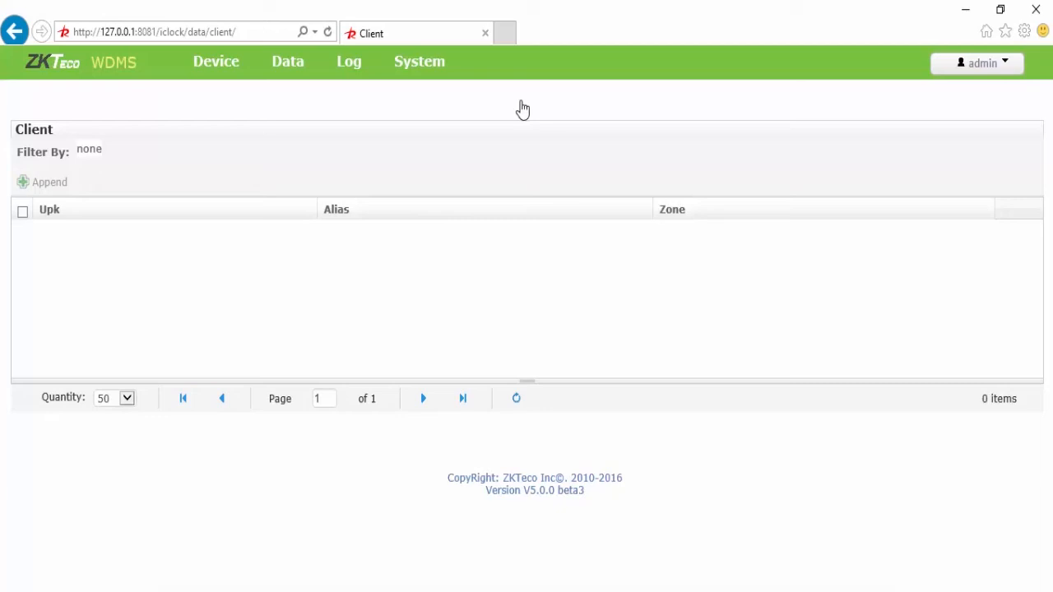
mouse_move(303, 78)
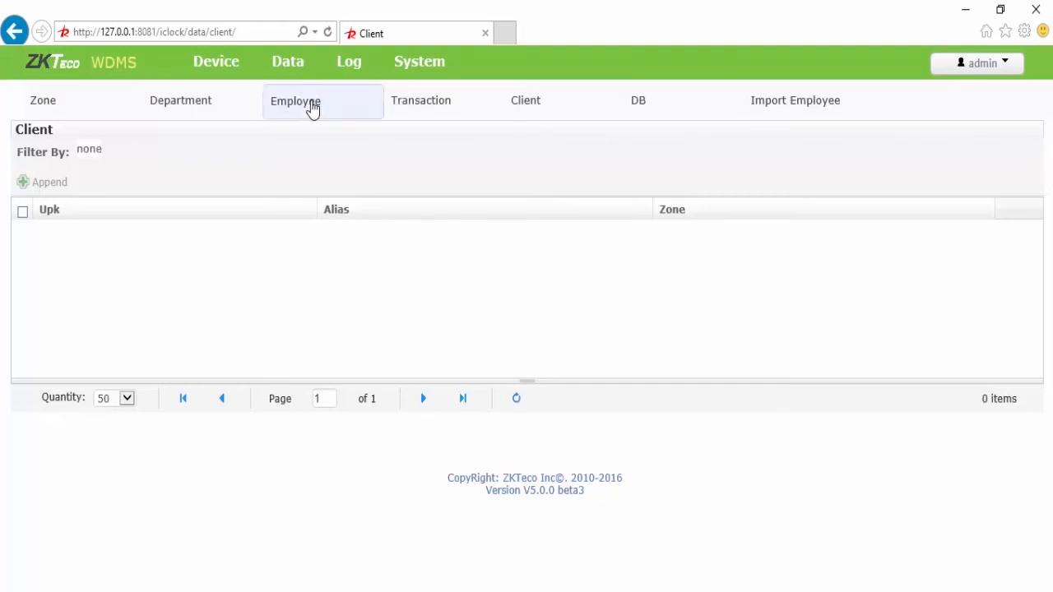
Step: Set Is Auto Backup DB to YES on the DB backup page
click(636, 111)
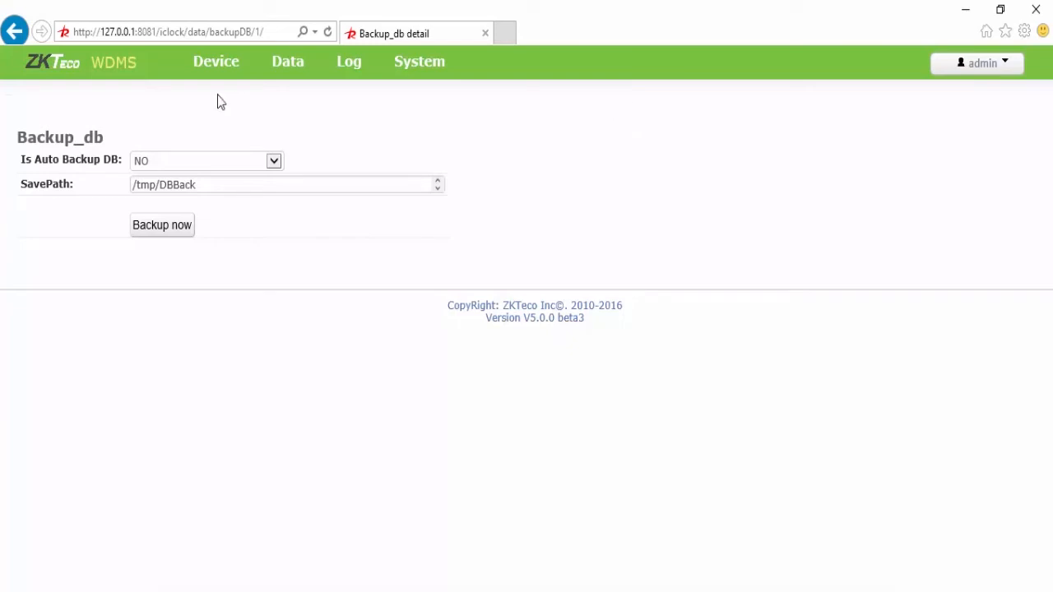
click(273, 162)
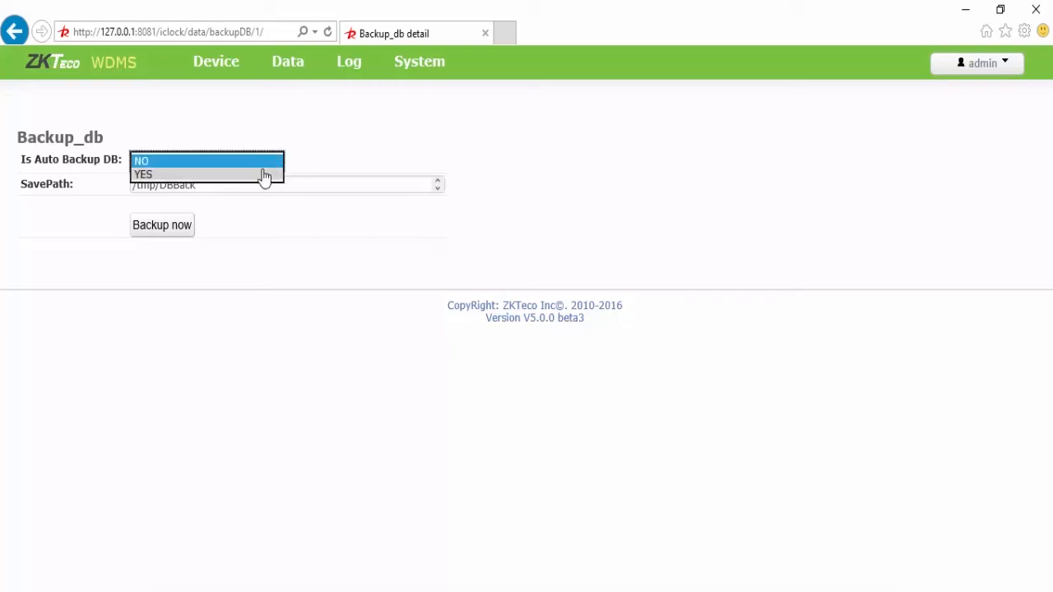
click(263, 175)
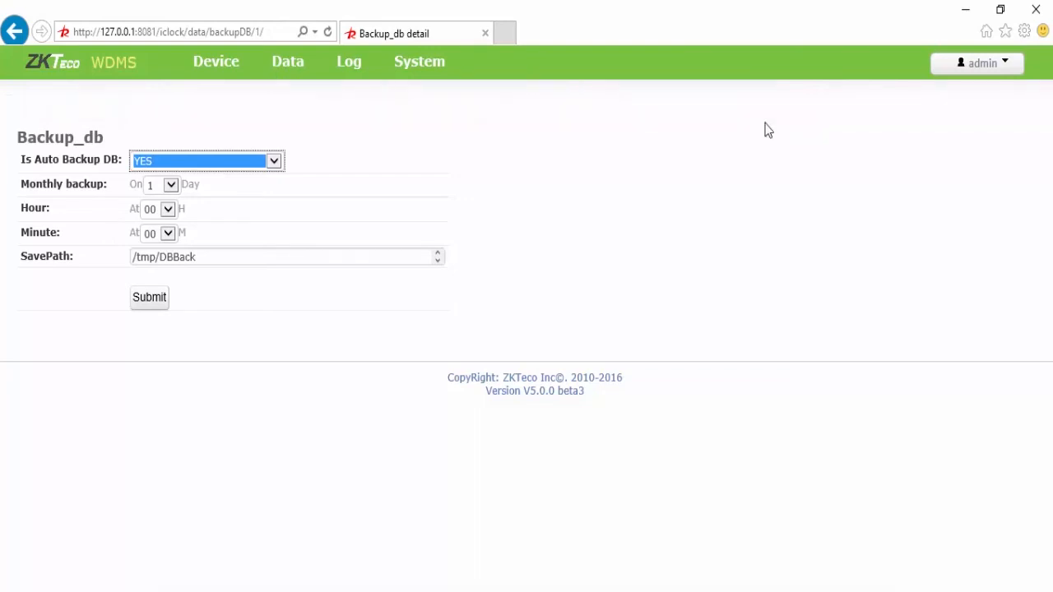
Step: Go to Data > Import Employee, then bring importEmp_template.txt up in Notepad
mouse_move(305, 83)
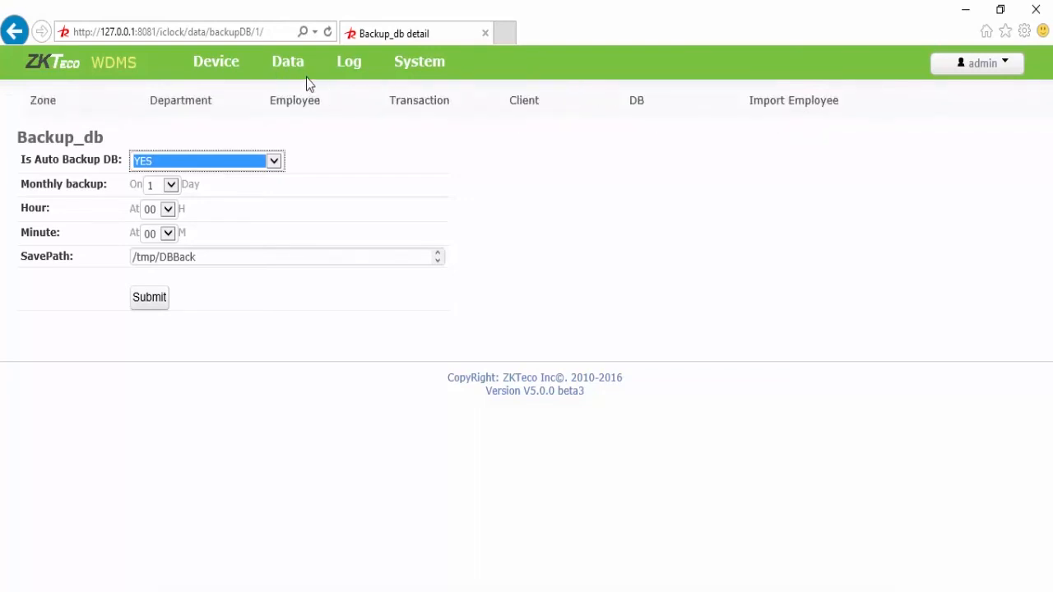
click(772, 102)
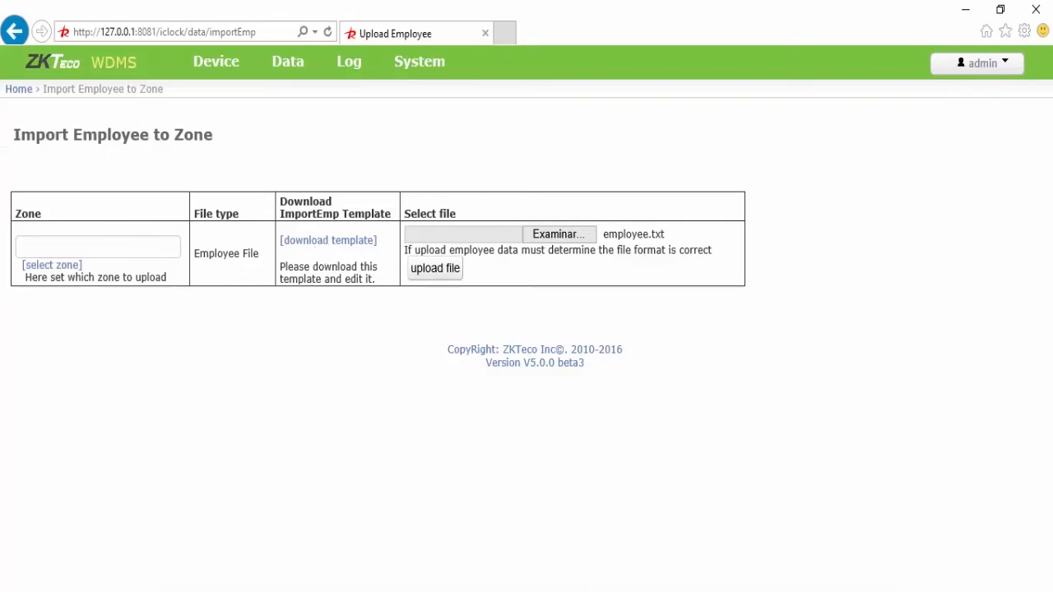
click(698, 590)
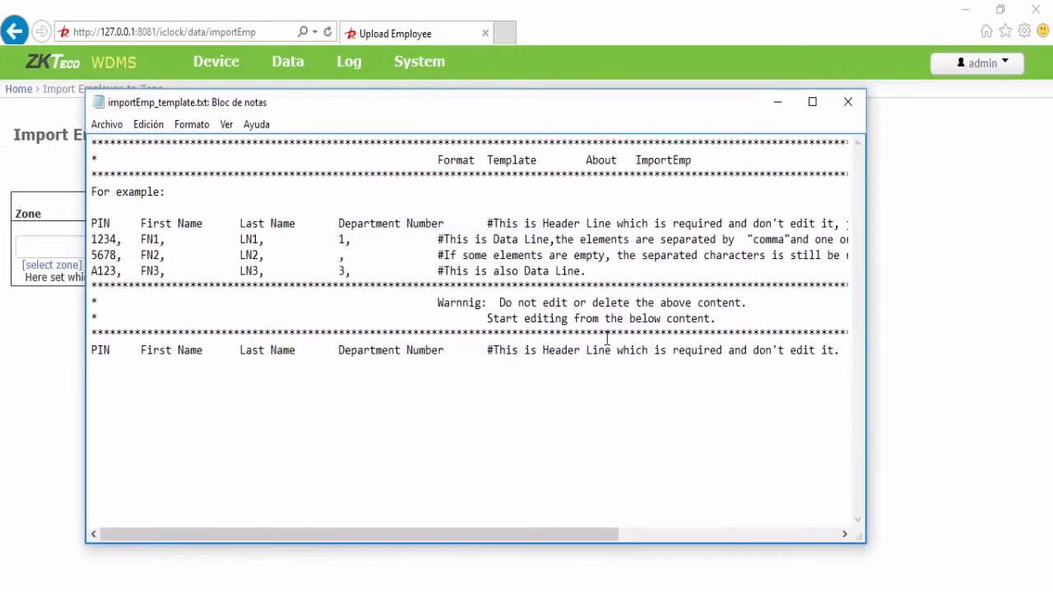
Step: Maximize Notepad and check the example values PIN 1234, FN1 and LN1
click(811, 103)
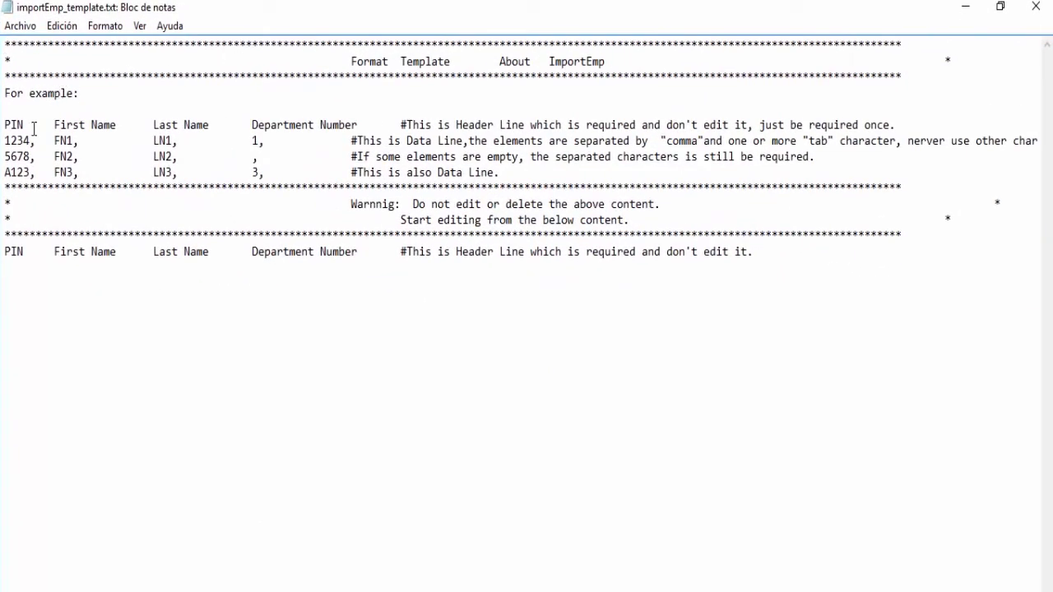
click(7, 125)
drag(5, 137, 30, 136)
click(67, 140)
click(226, 145)
Step: Add a row with PIN 9999, the employee's first and last name, and department 5
click(16, 273)
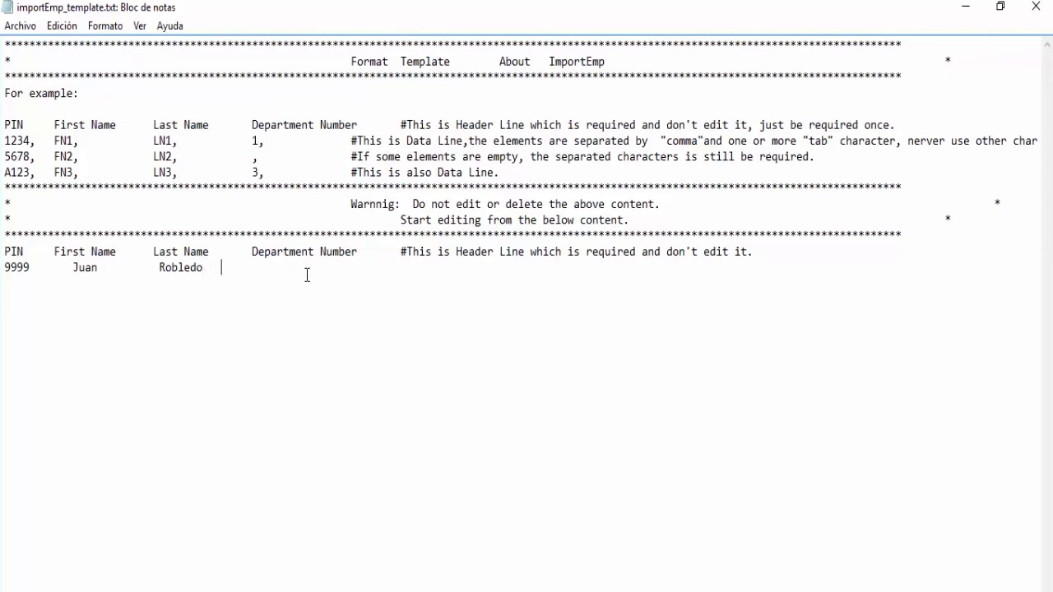
text(5)
Step: Save the edited file as importEmp_template.txt on the Desktop (Escritorio)
click(27, 27)
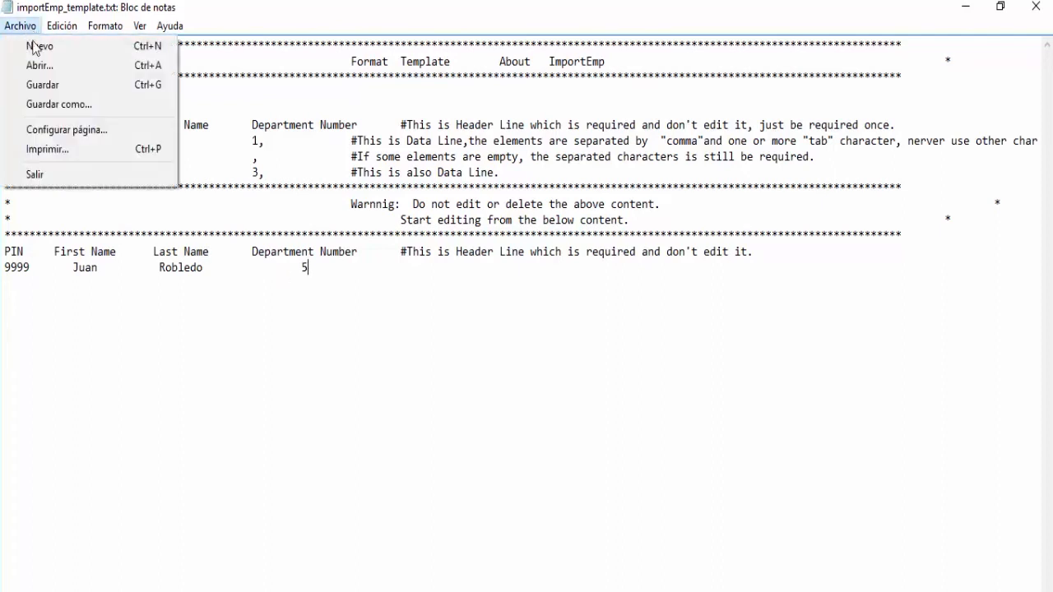
click(40, 102)
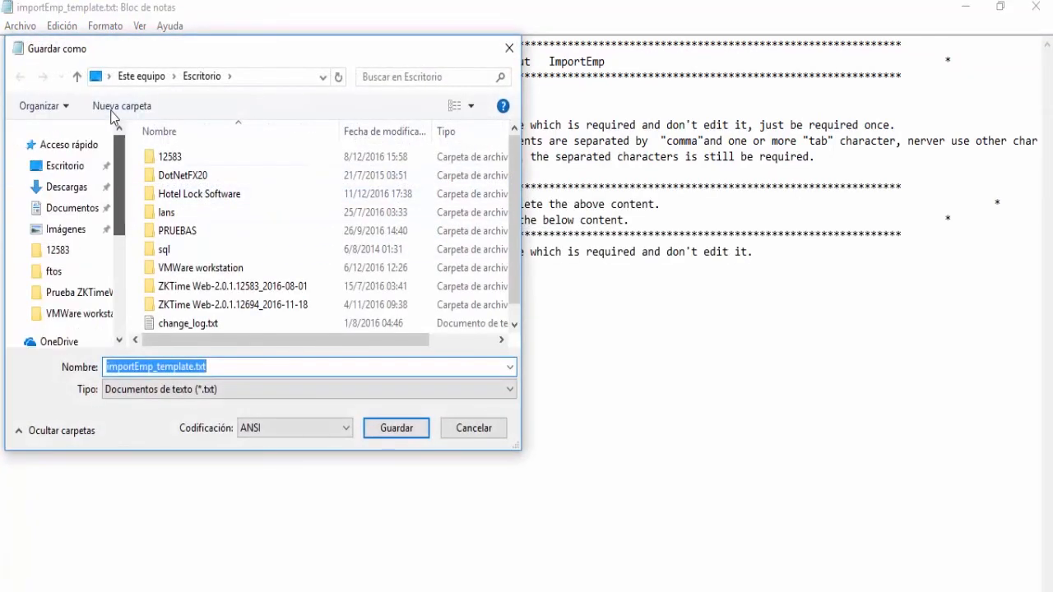
click(100, 168)
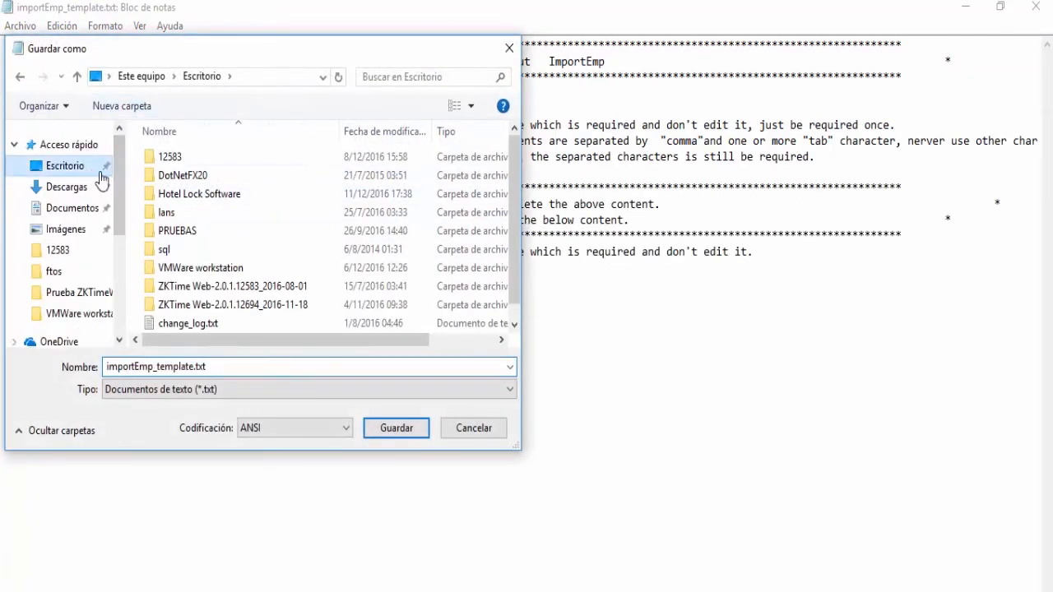
click(396, 428)
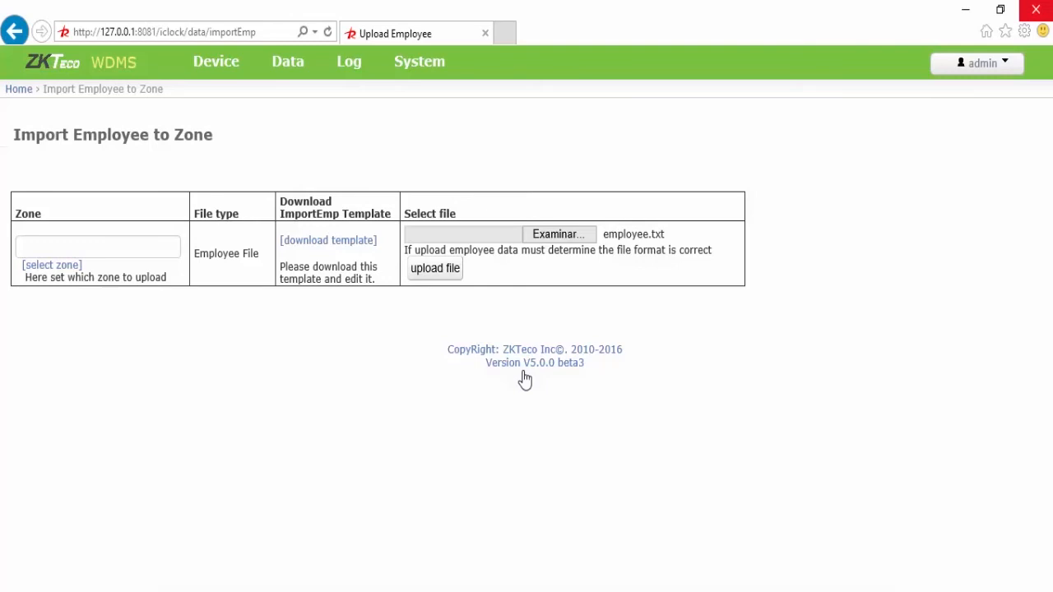
Step: Open the Log > Device Operation list of S900's alarms, menu entries and registrations
mouse_move(355, 74)
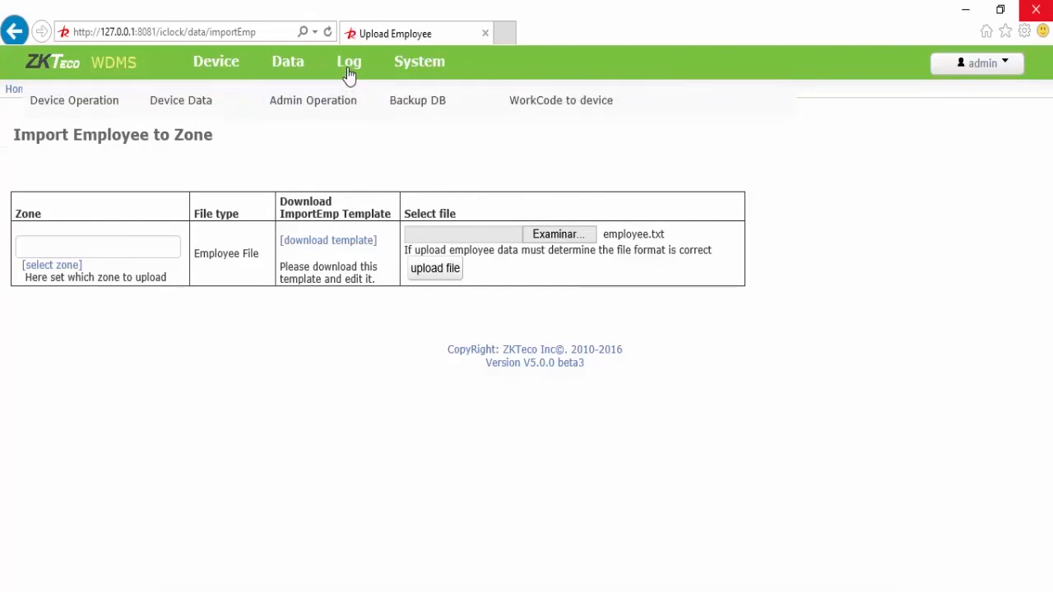
mouse_move(288, 73)
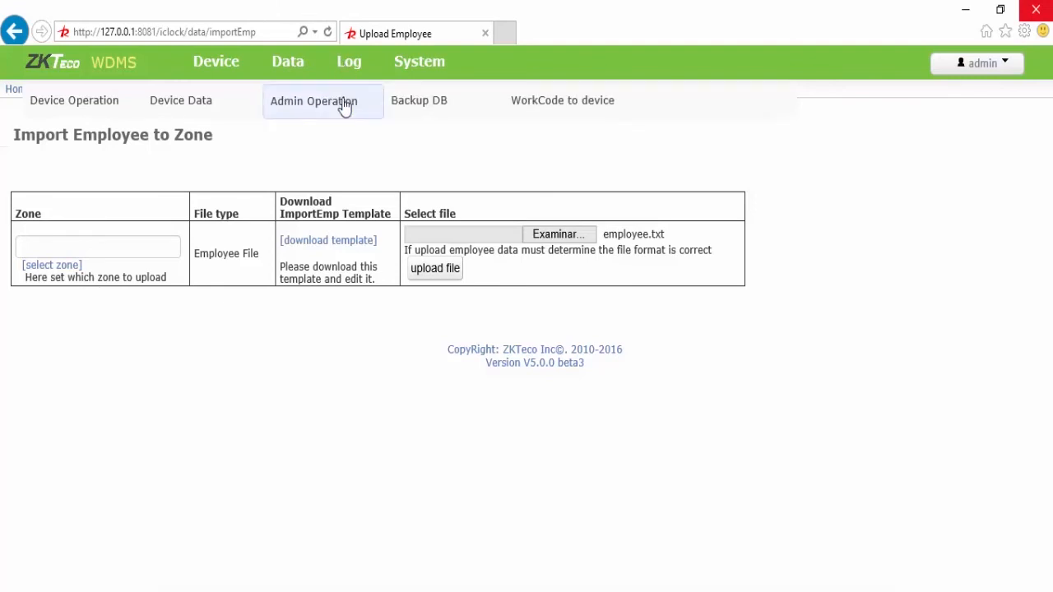
click(103, 116)
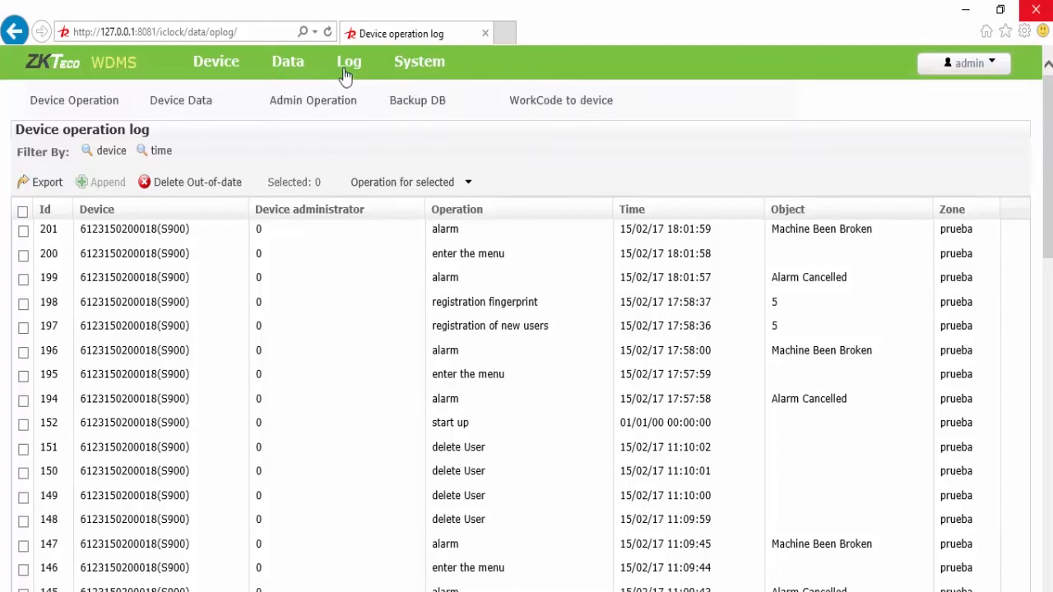
click(198, 104)
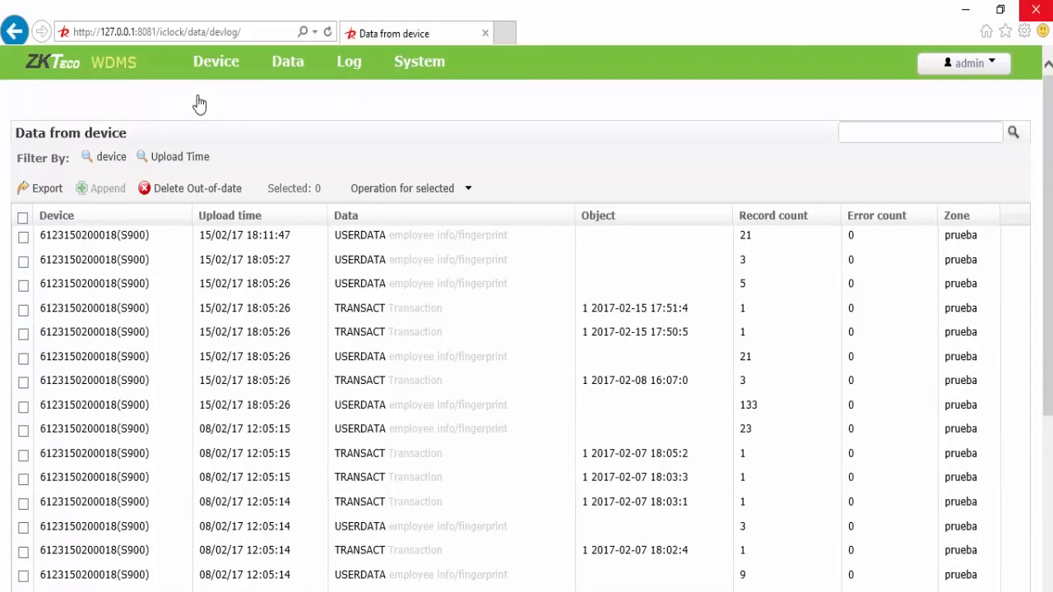
mouse_move(349, 64)
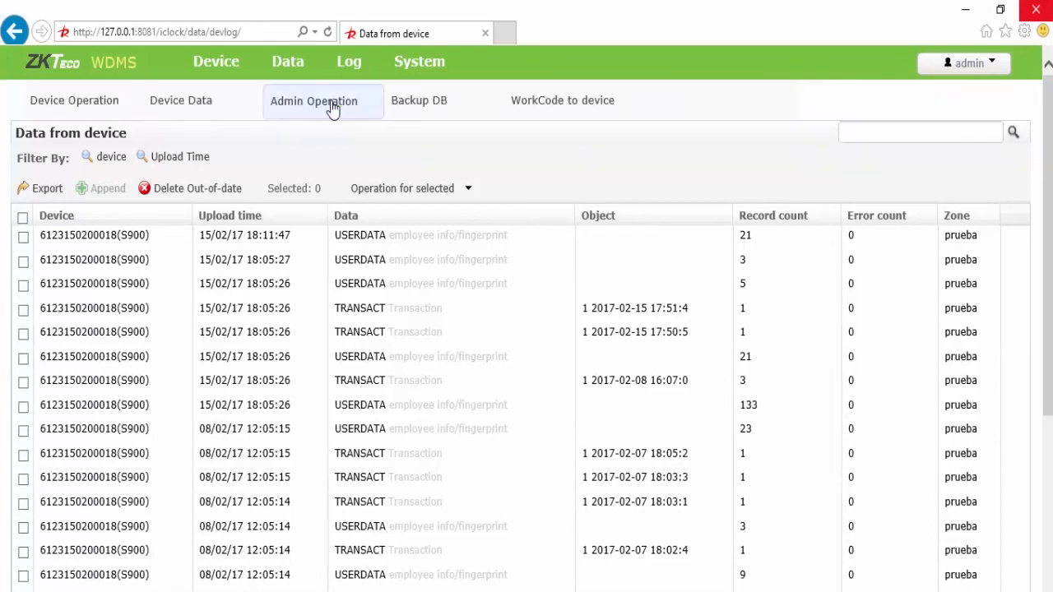
click(333, 107)
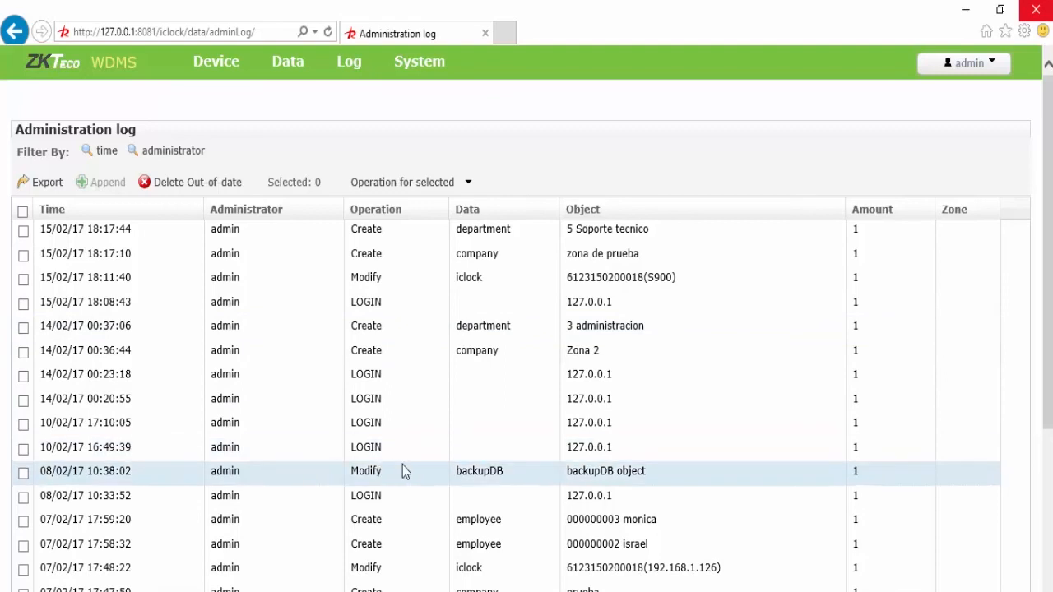
click(371, 182)
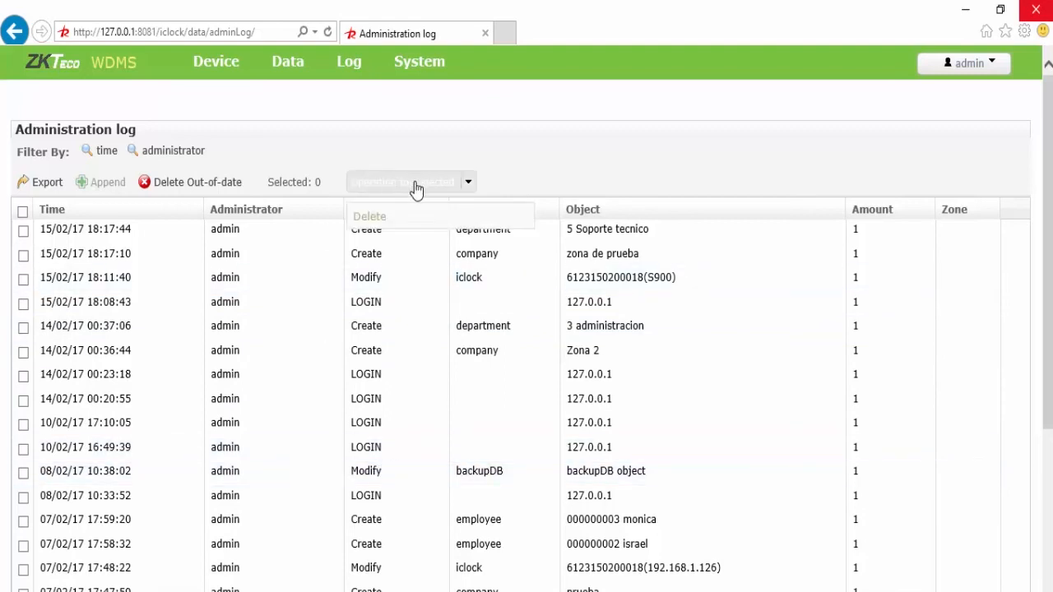
click(184, 236)
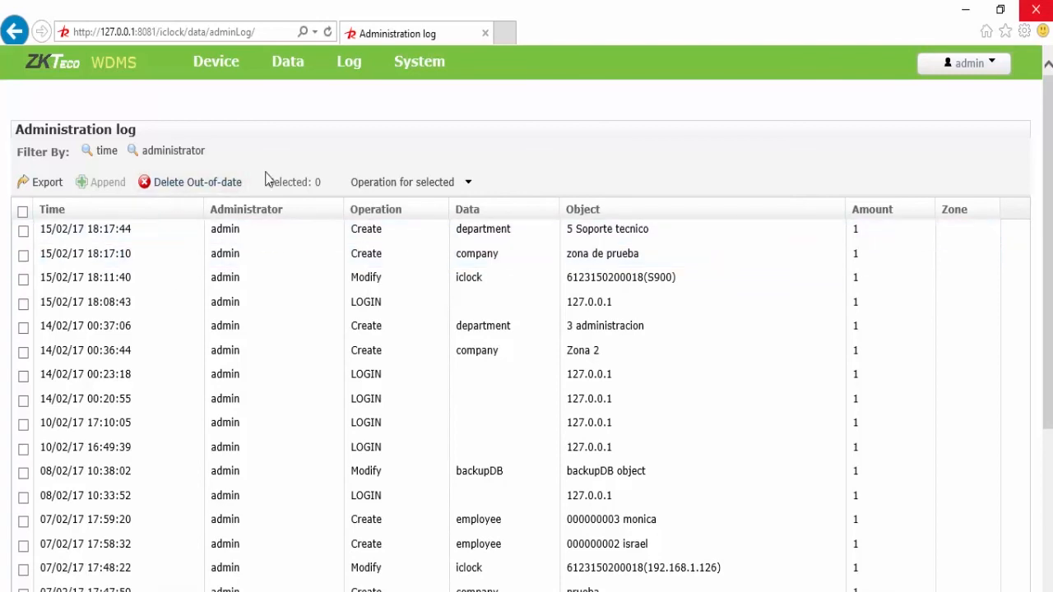
mouse_move(366, 80)
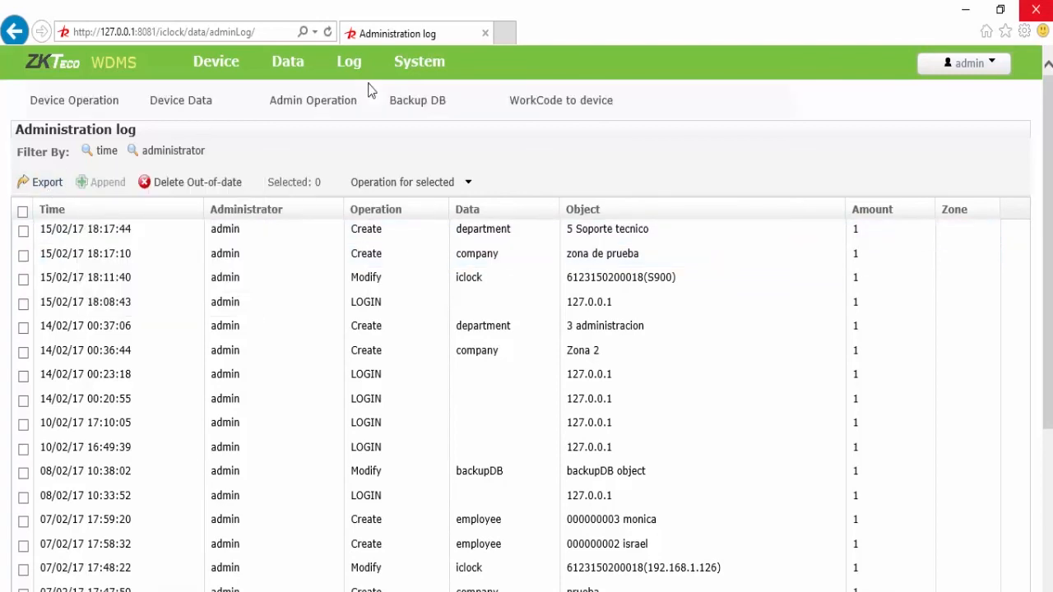
Step: Open the Log > Backup DB page showing backup wdms_db_20170208103756.sql
click(427, 104)
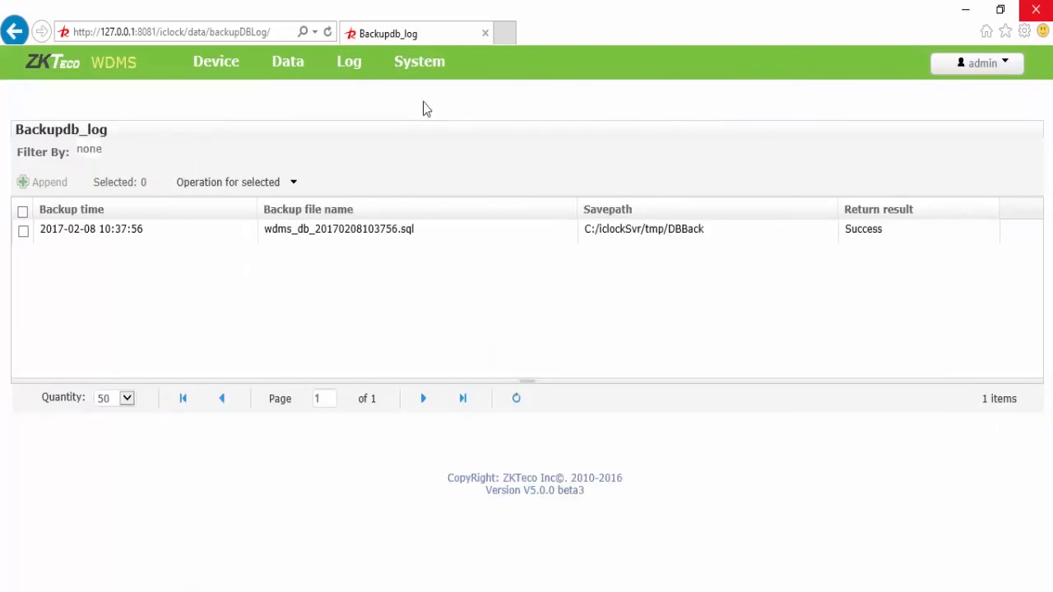
mouse_move(357, 75)
mouse_move(417, 64)
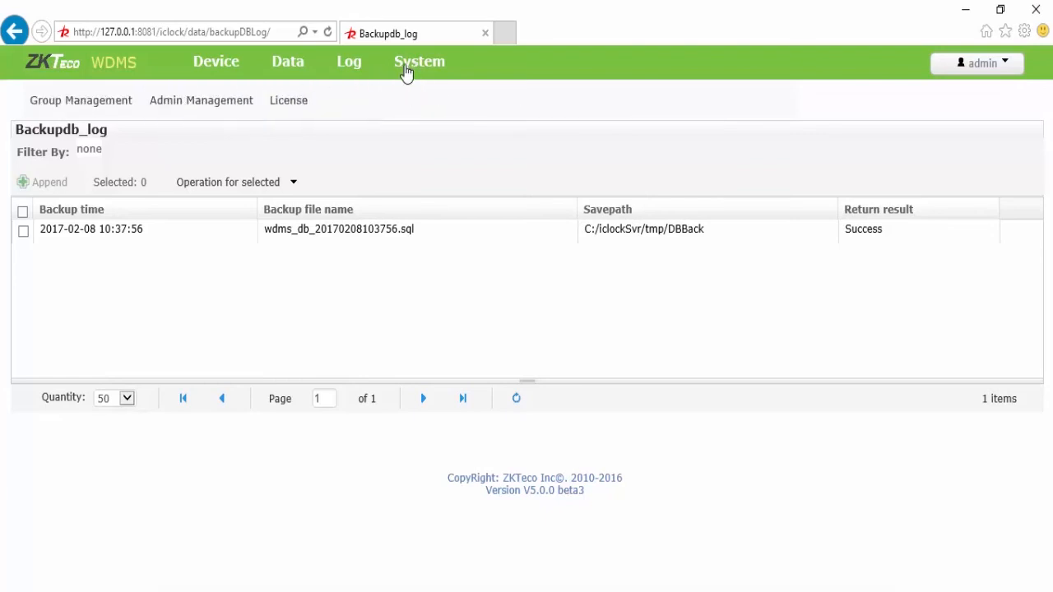
Step: Start a new group named enrolador assigned to zone zona de prueba
click(79, 112)
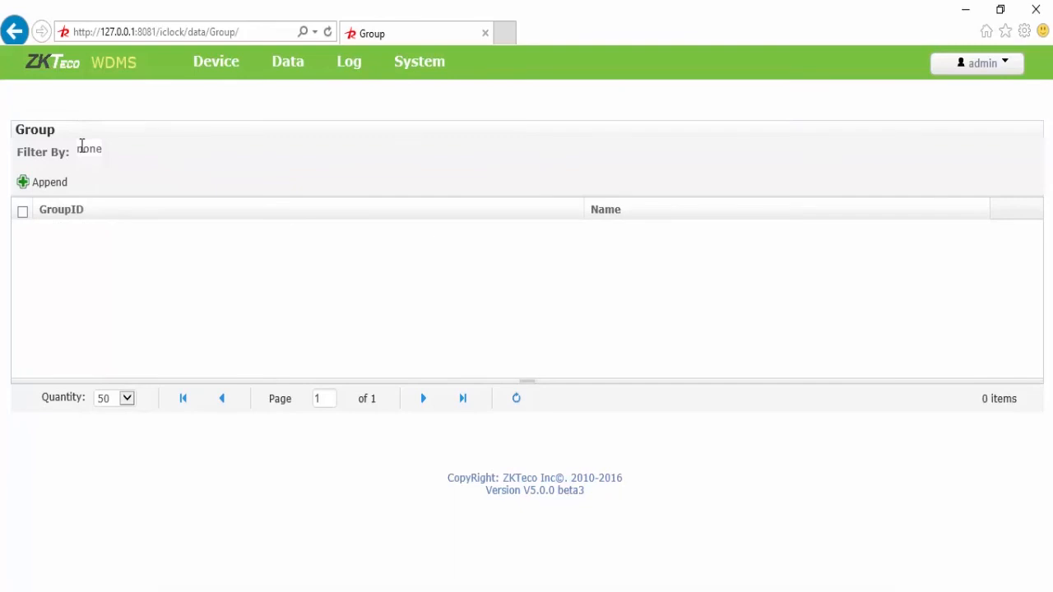
click(47, 181)
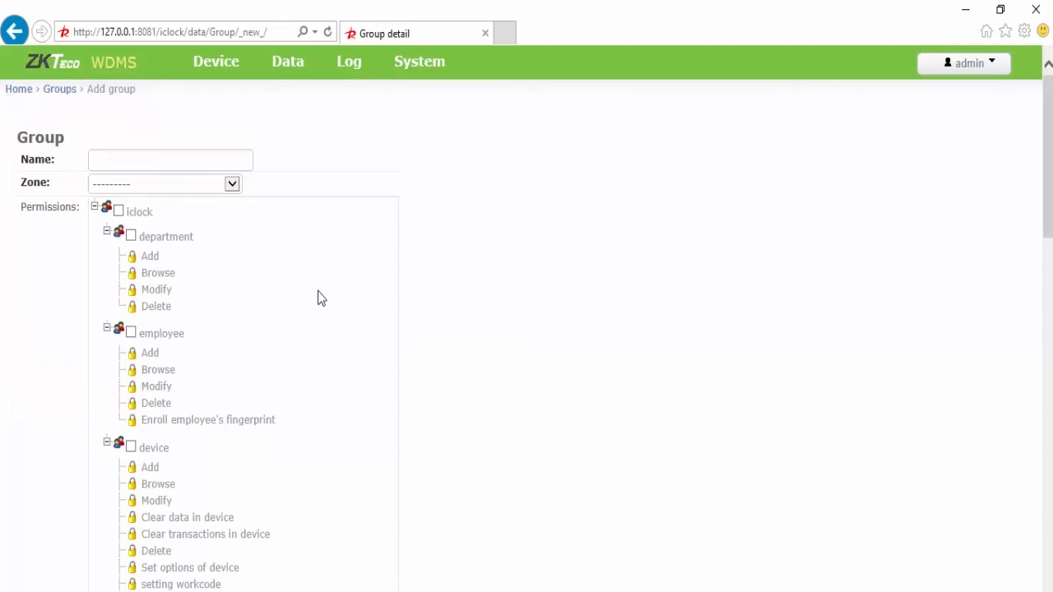
click(187, 163)
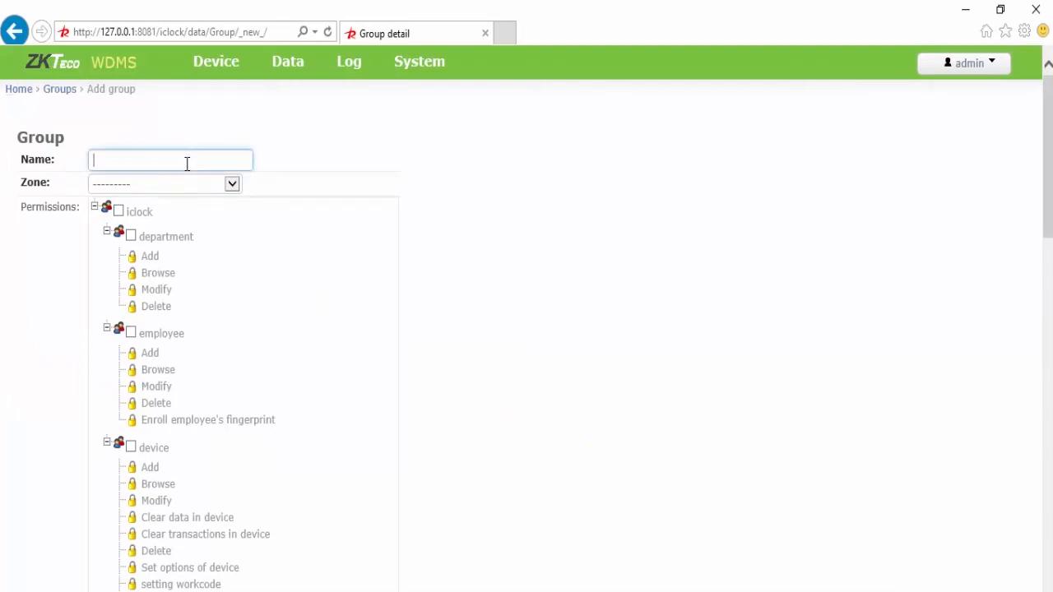
text(9)
text(nrolador)
click(235, 187)
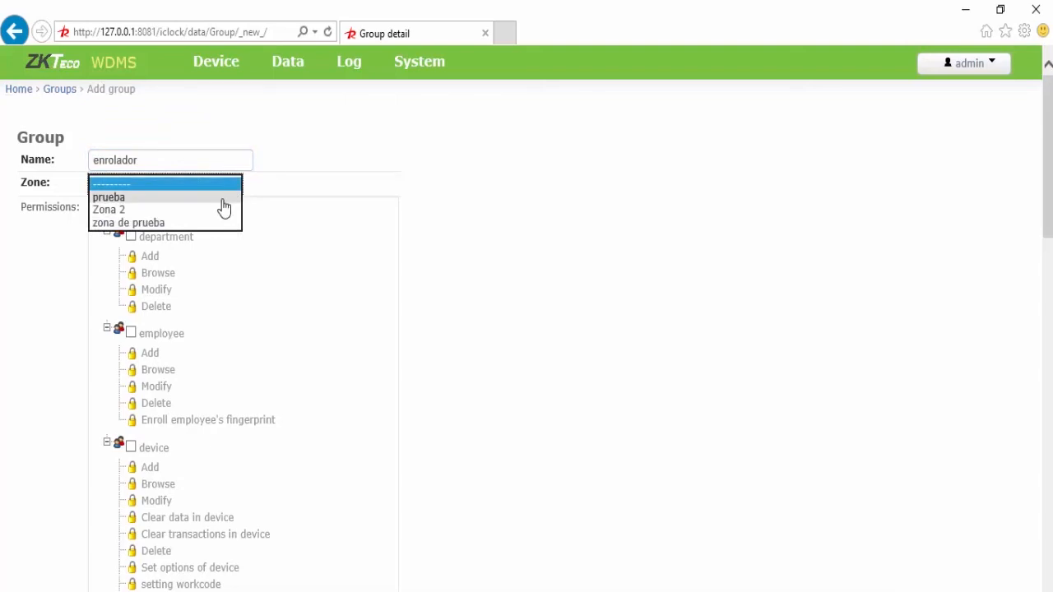
click(206, 224)
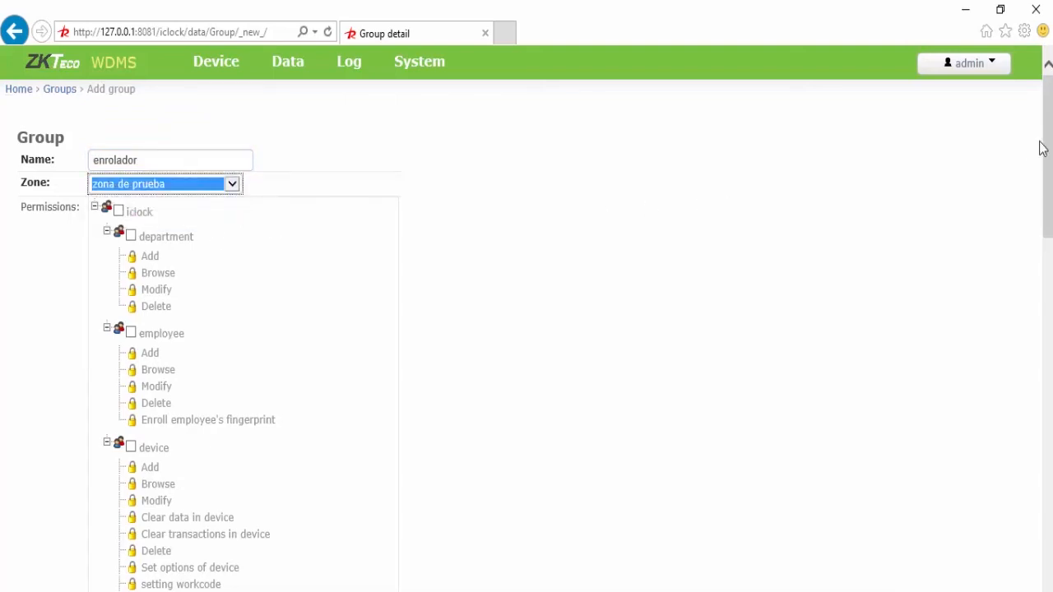
mouse_move(1043, 145)
mouse_down()
mouse_move(1050, 228)
mouse_move(1050, 143)
mouse_up()
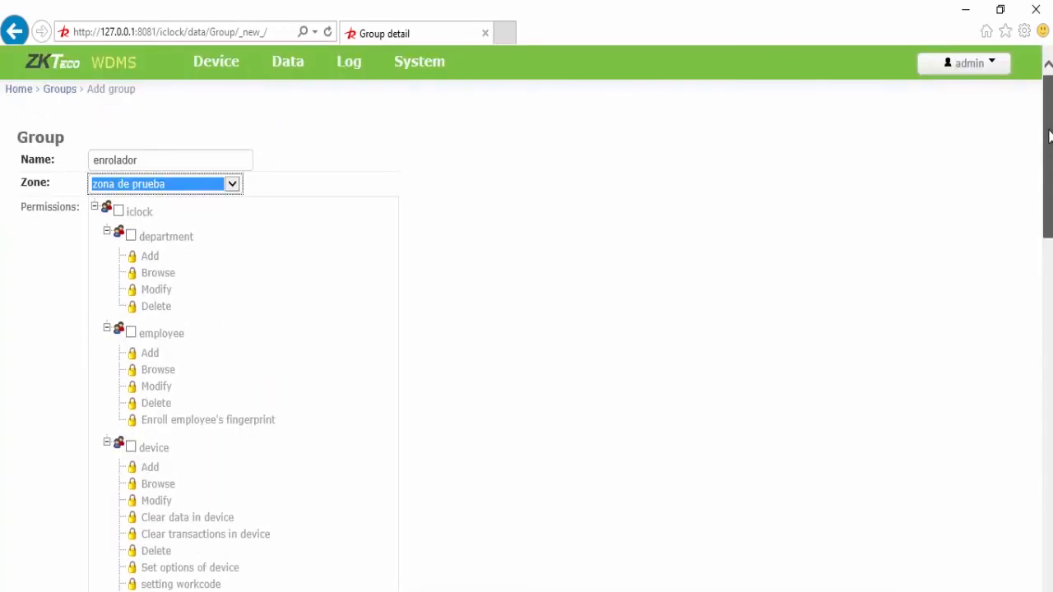
Step: Grant employee Add, Browse, Modify and Enroll fingerprint permissions, leaving department permissions off
click(132, 237)
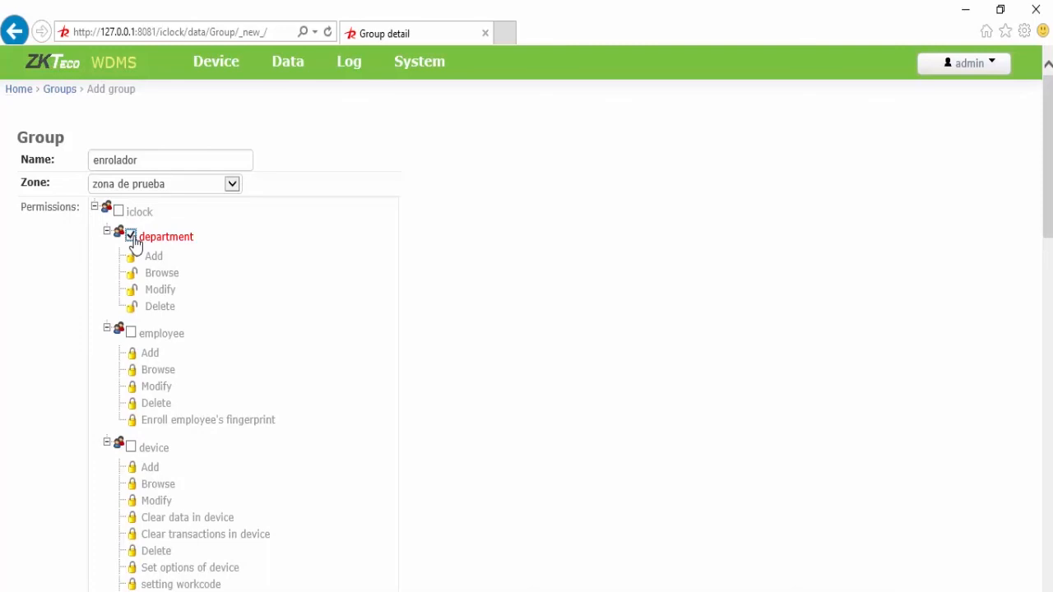
click(133, 238)
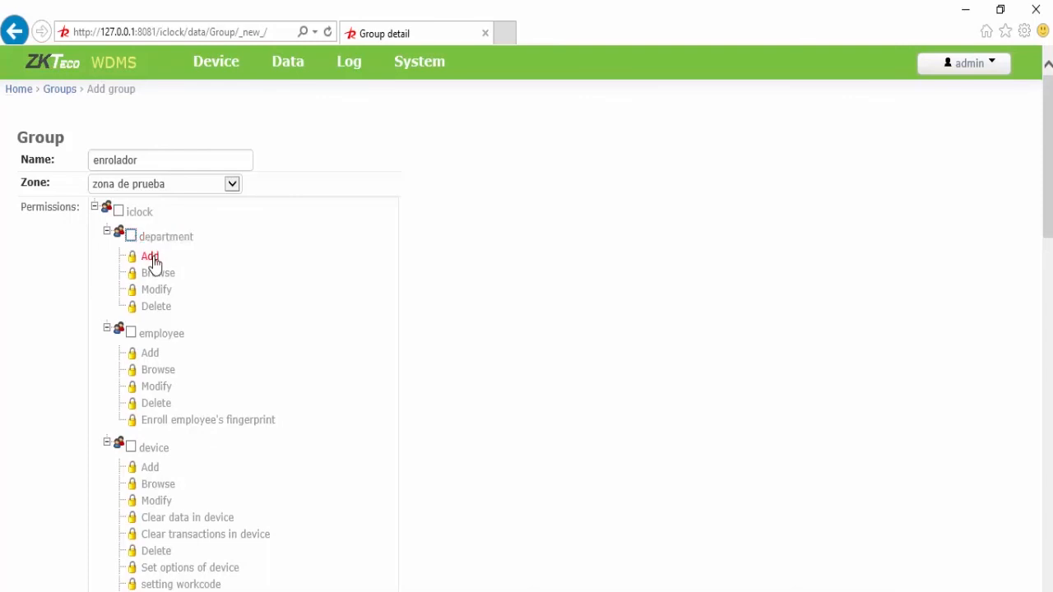
click(152, 357)
click(156, 372)
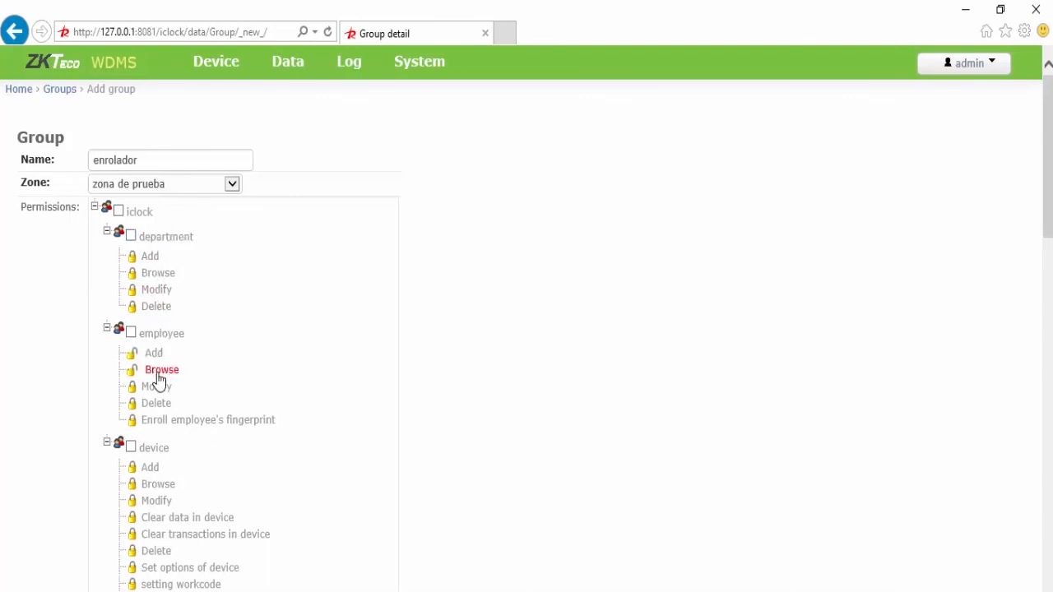
click(156, 389)
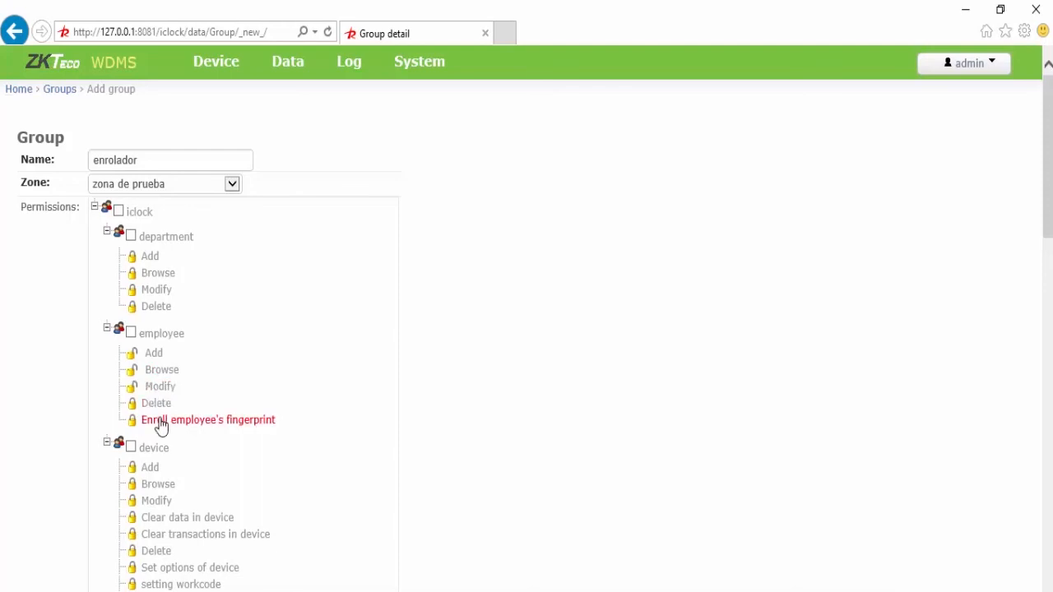
click(160, 422)
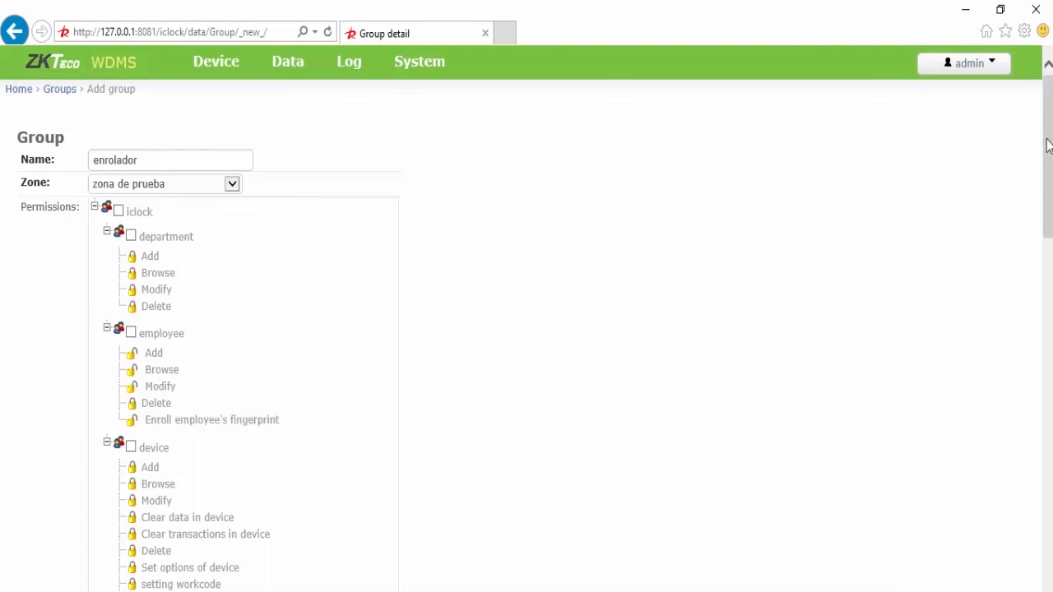
drag(1048, 143, 1048, 475)
Step: Save the new enrolador group, review the admin user list, then show the License details
click(96, 477)
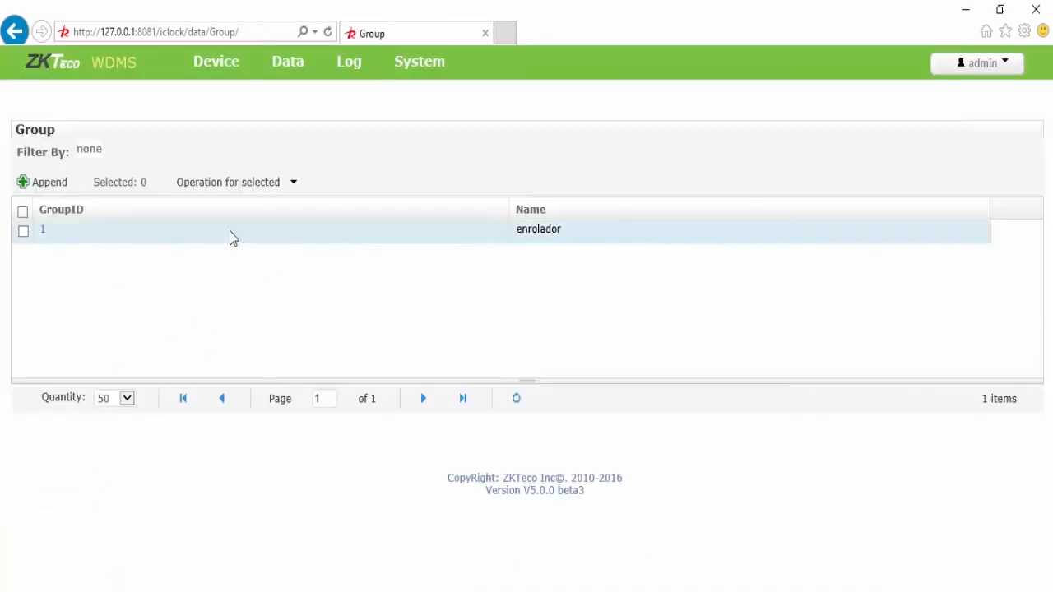
mouse_move(433, 82)
click(228, 102)
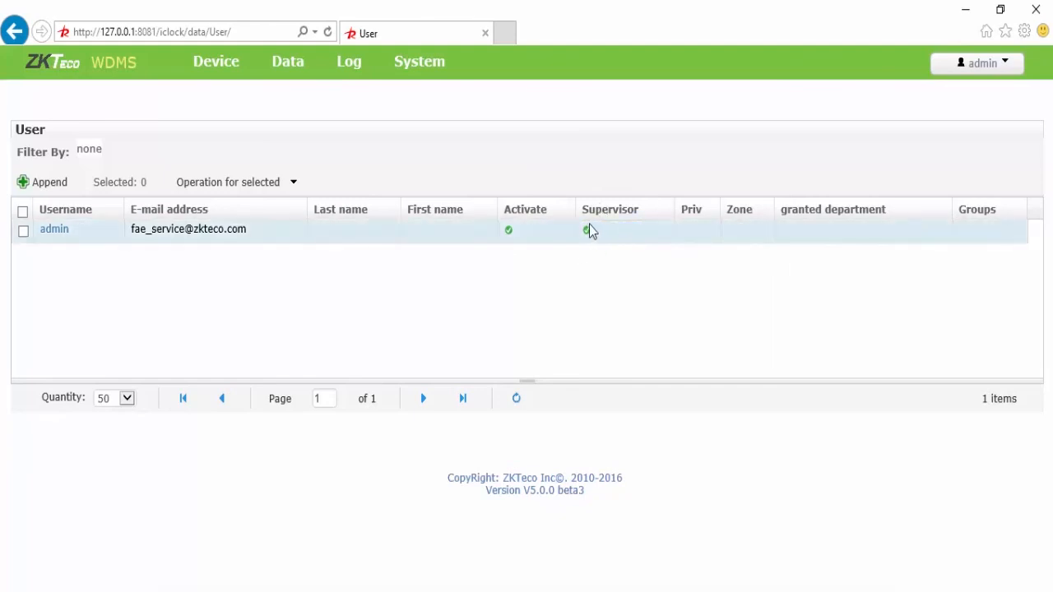
mouse_move(419, 61)
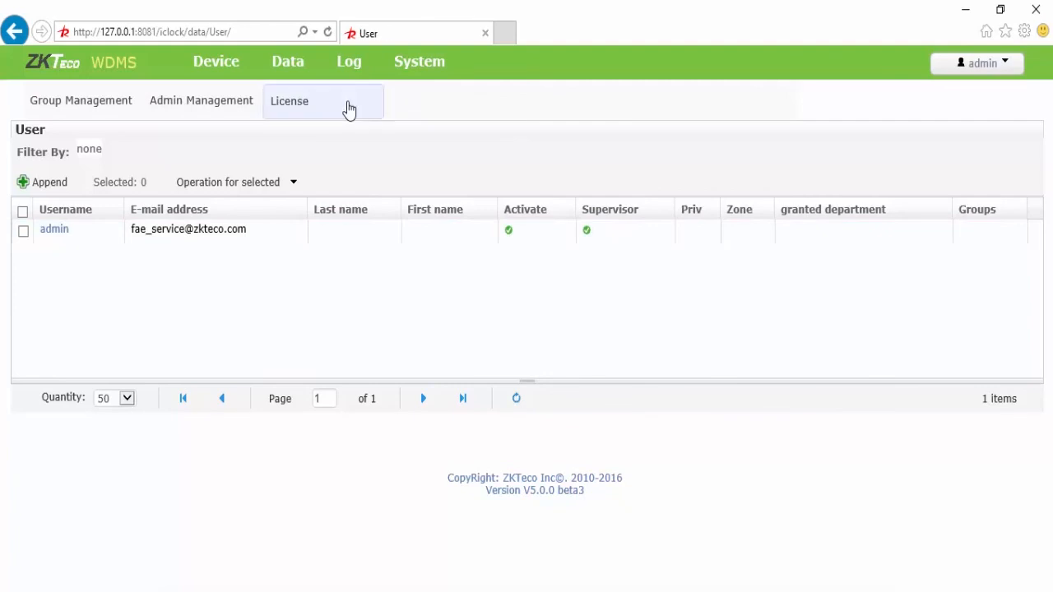
click(349, 110)
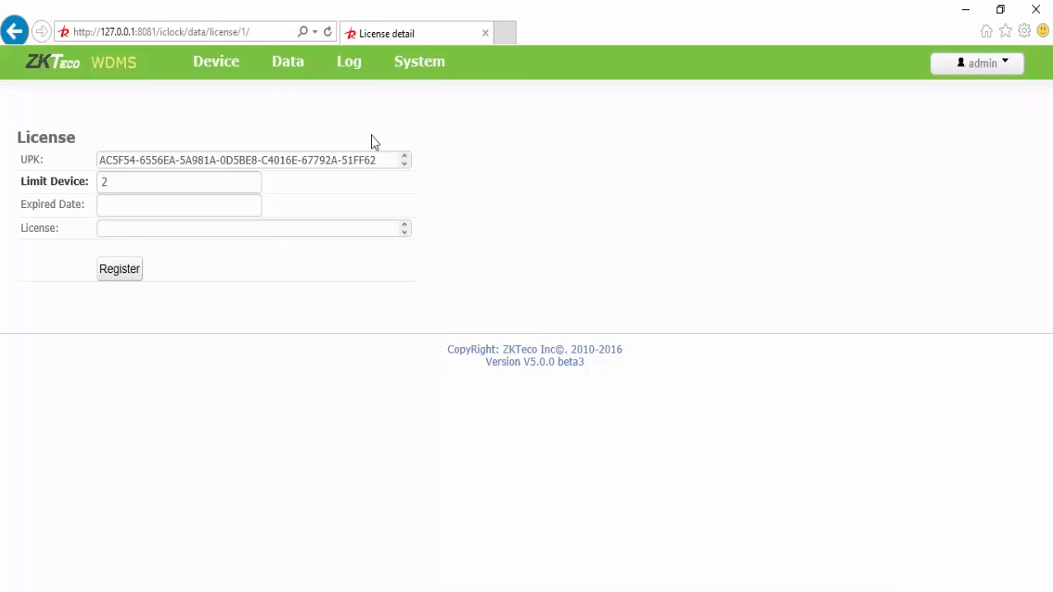
Step: Select the full UPK key on the License page and open the admin account menu
drag(379, 163, 105, 189)
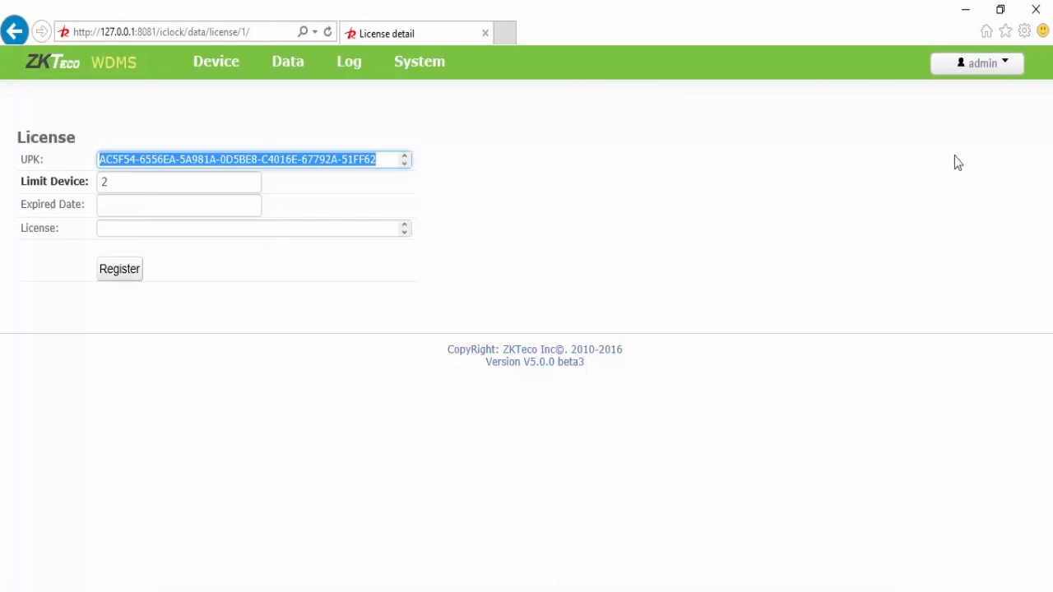
click(998, 71)
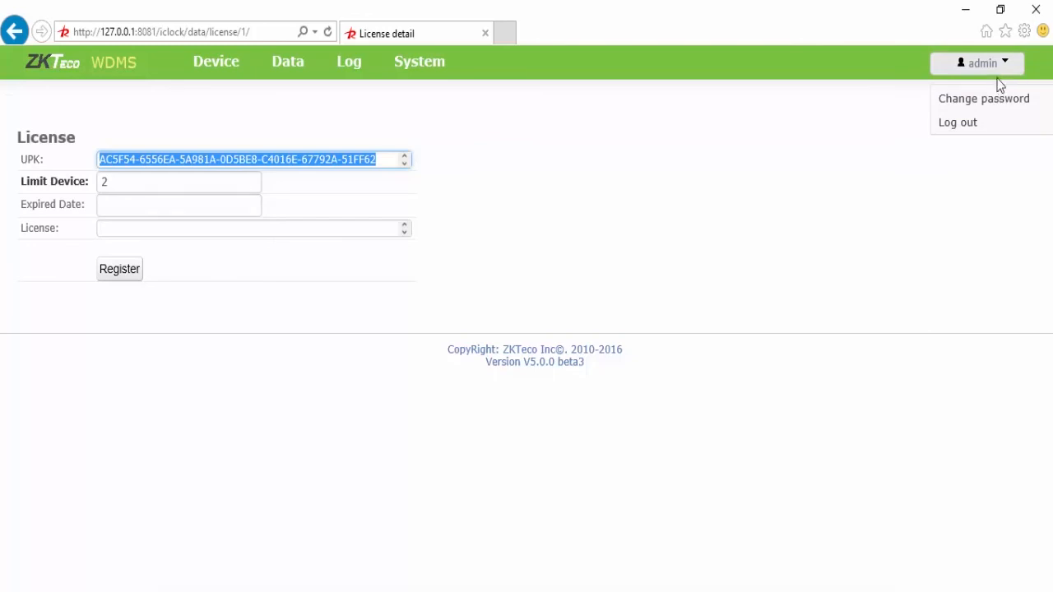
Step: Review the empty Change password form, then go to Device Maintenance showing the online S900
click(988, 99)
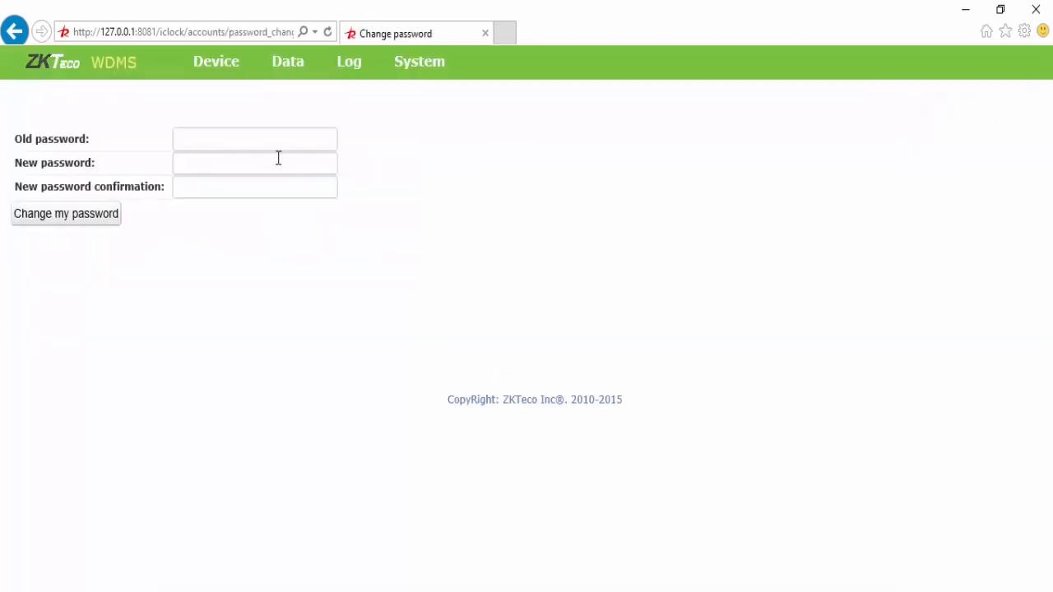
click(238, 142)
click(210, 64)
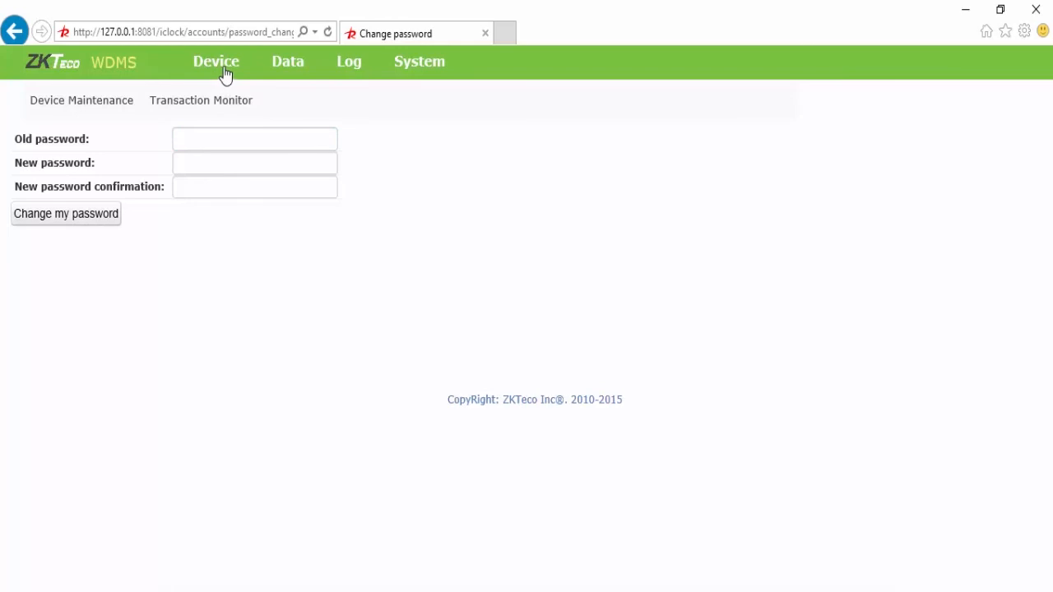
click(110, 107)
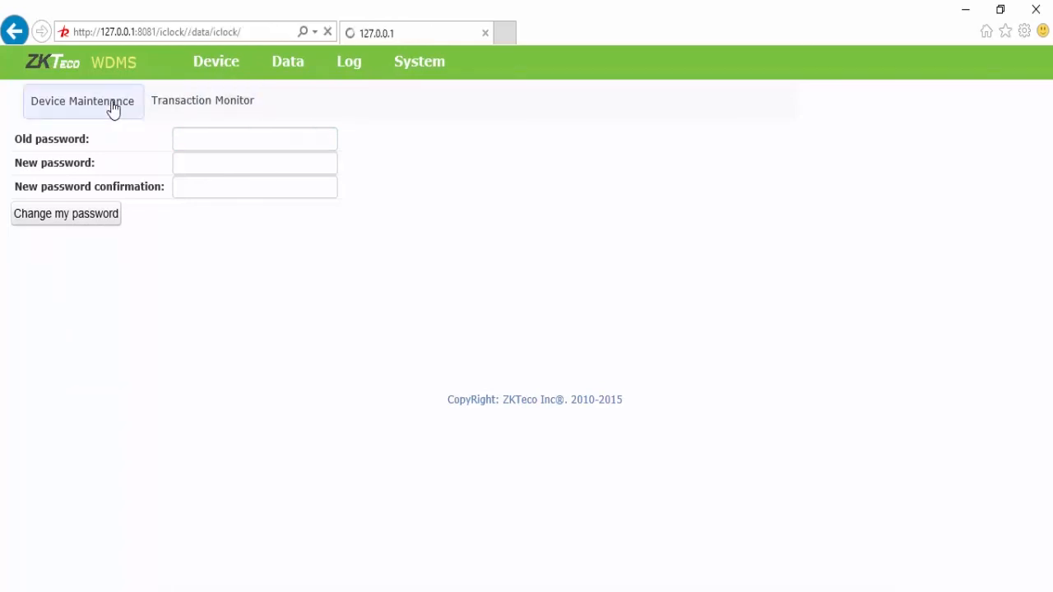